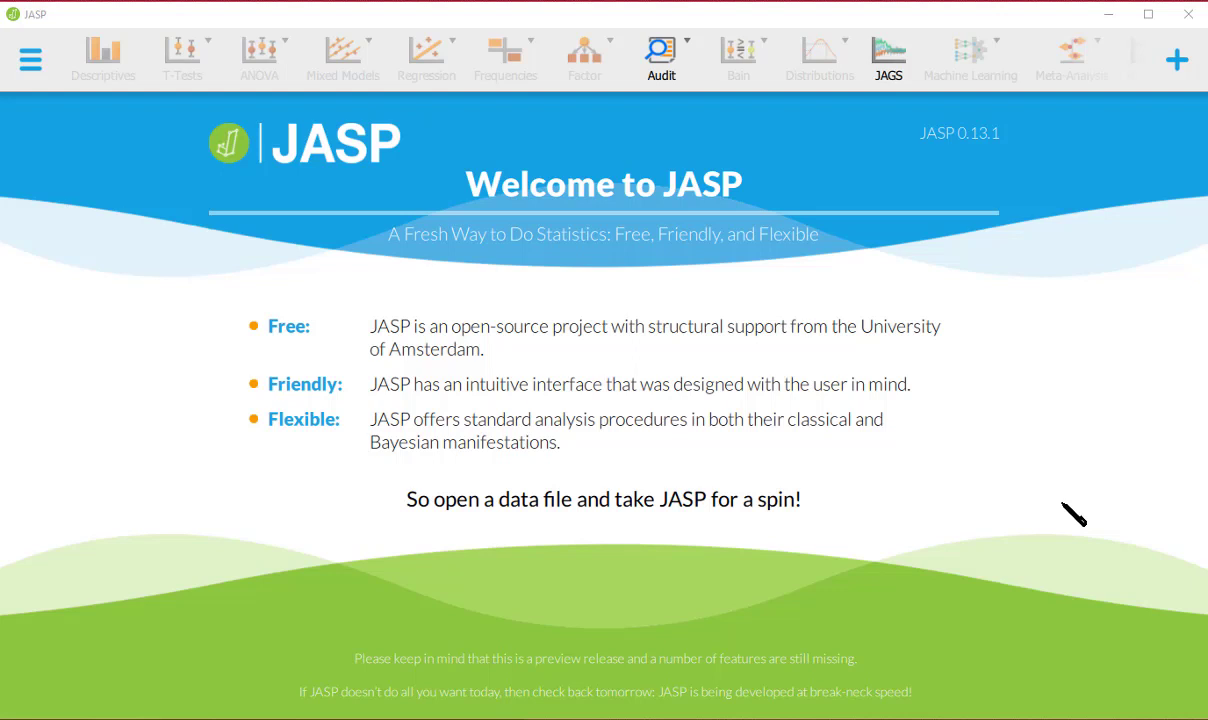
# Step: Open the recent DataForJASP.jasp project and display its data spreadsheet
pyautogui.click(27, 62)
pyautogui.click(40, 115)
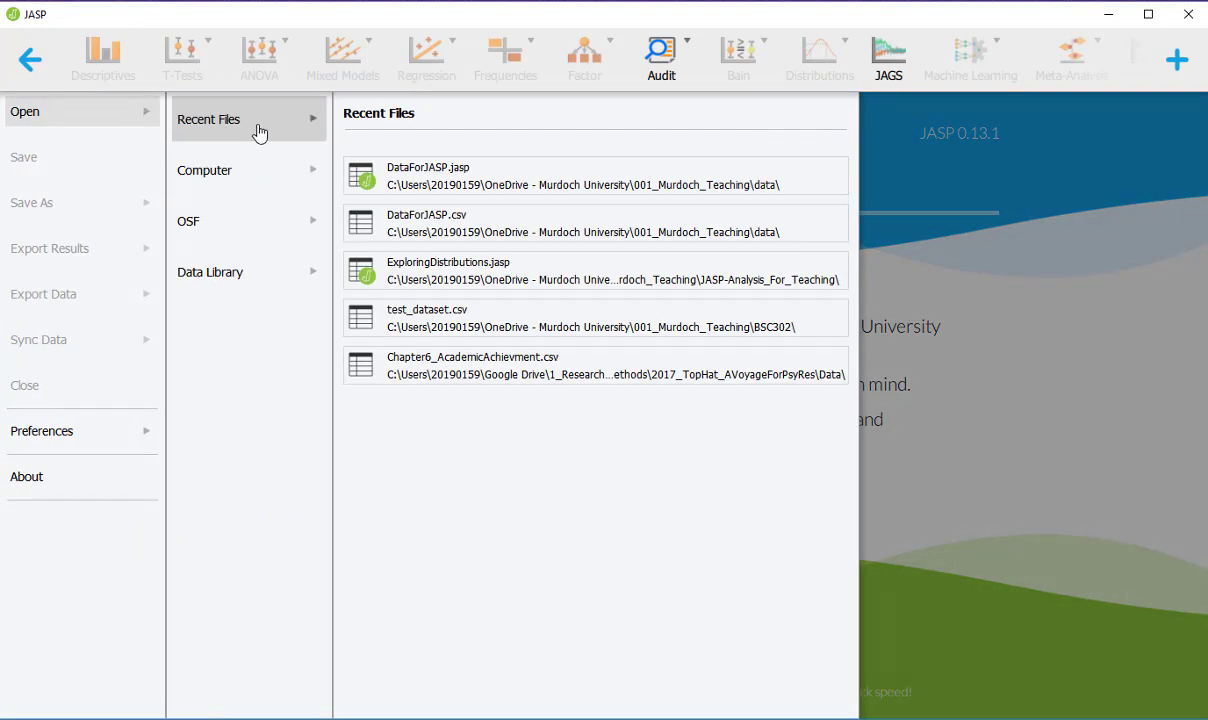
pyautogui.click(405, 172)
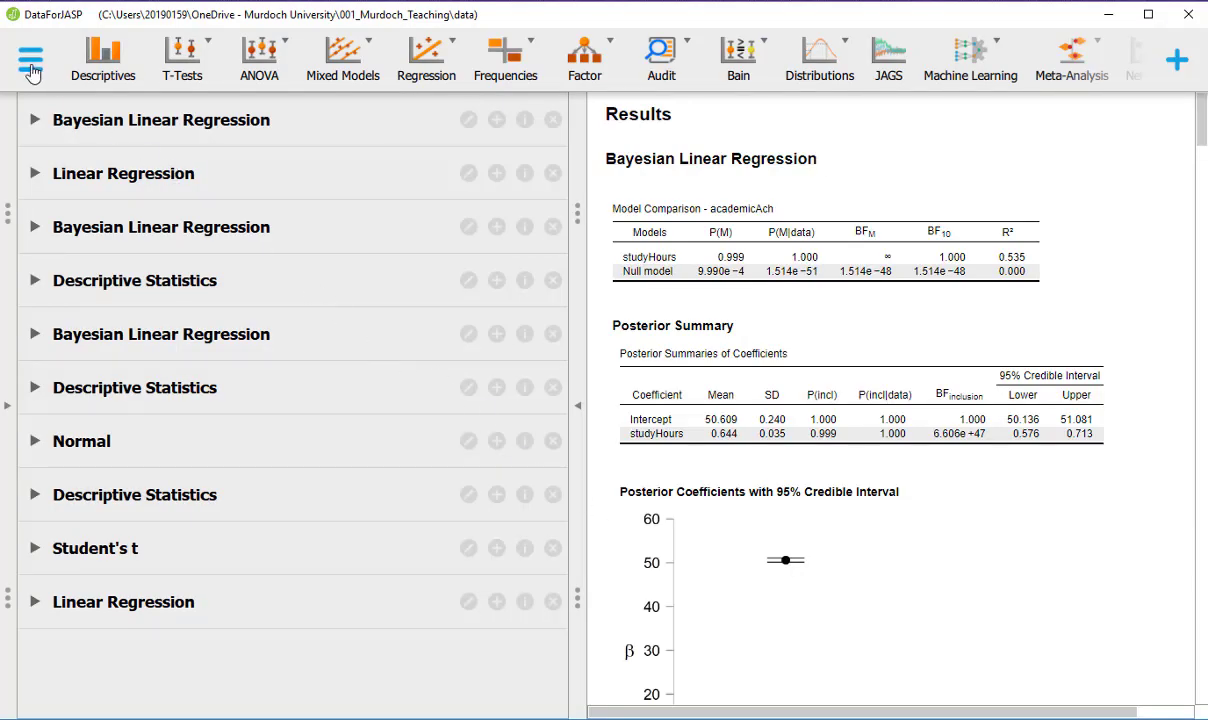
pyautogui.click(8, 410)
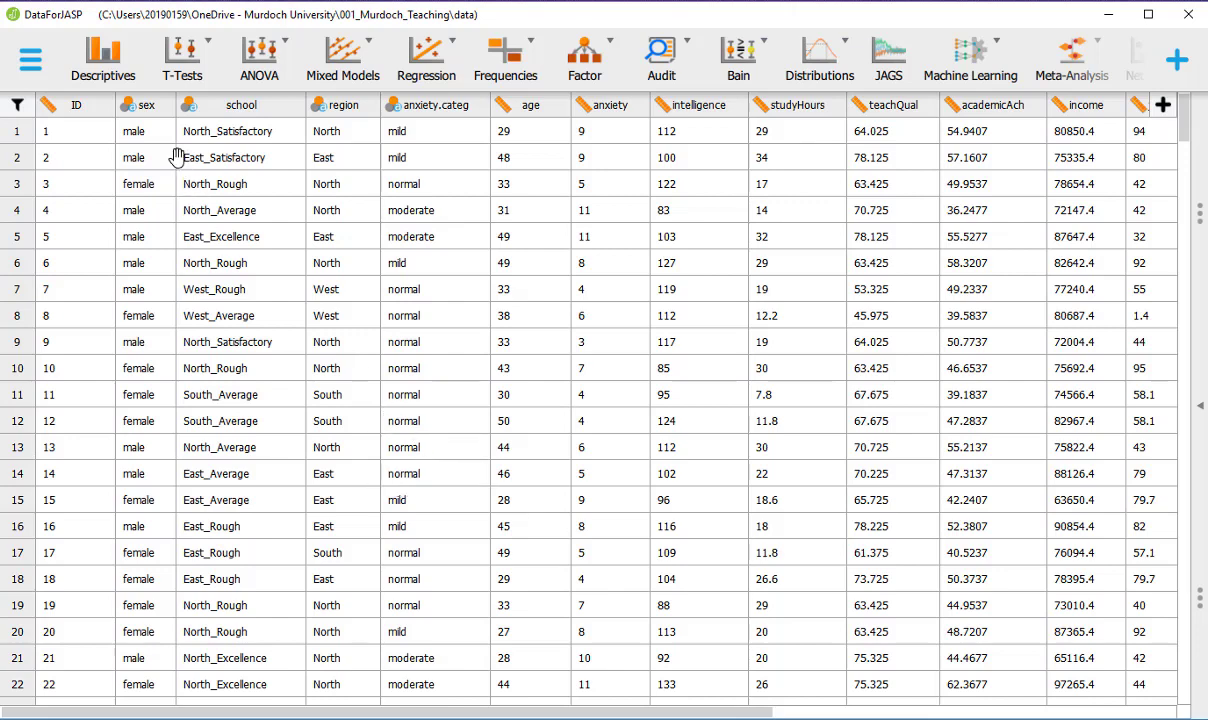
# Step: Run Descriptives on studyHours and academicAch, showing 300 valid cases and means 22.829 and 50.609
pyautogui.click(113, 68)
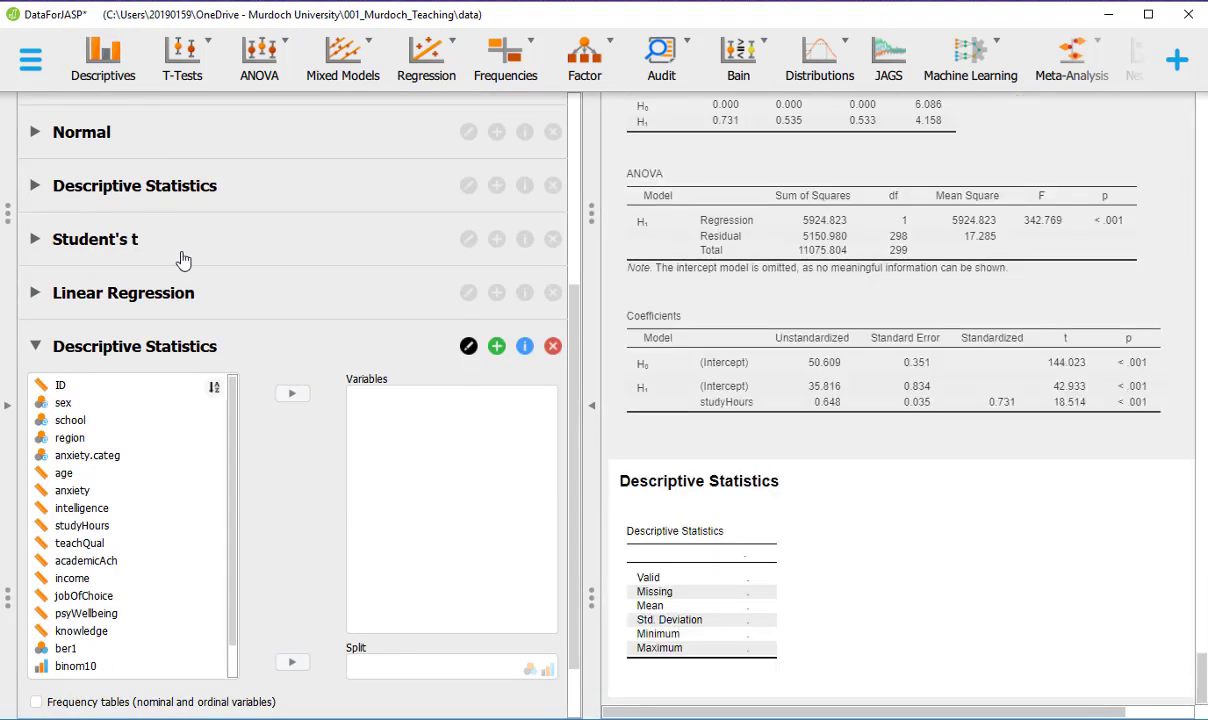
pyautogui.scroll(-4, 219, 366)
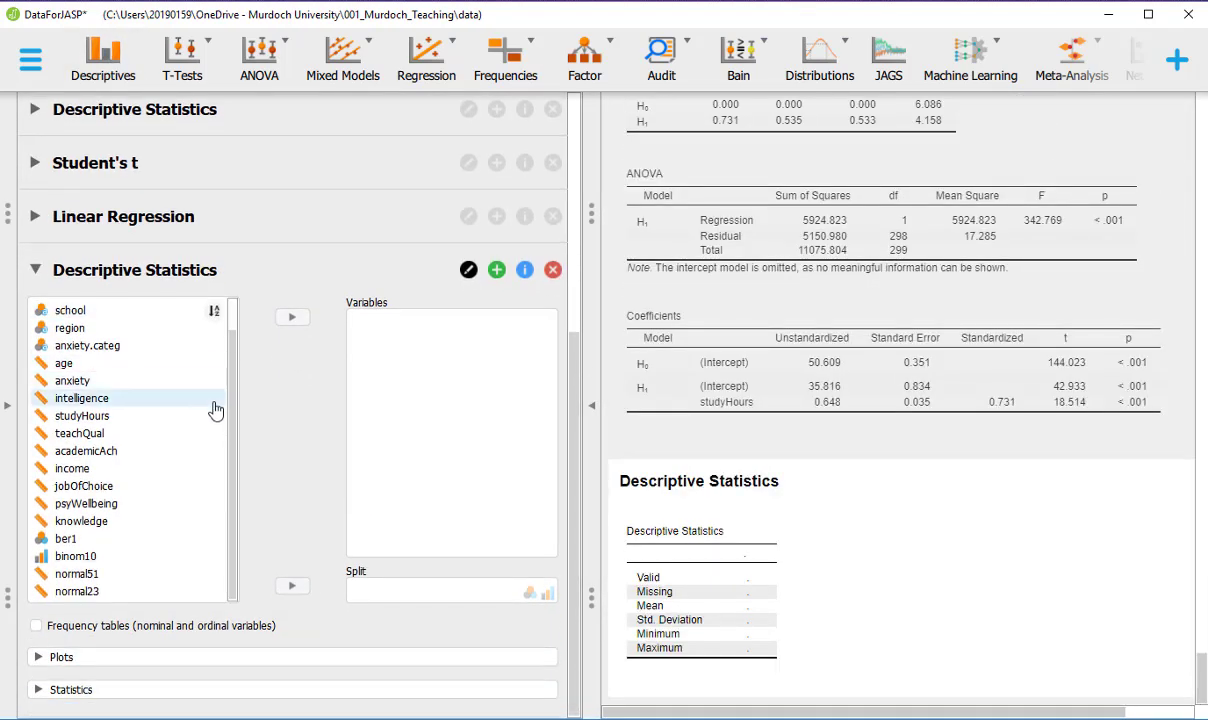
pyautogui.click(134, 416)
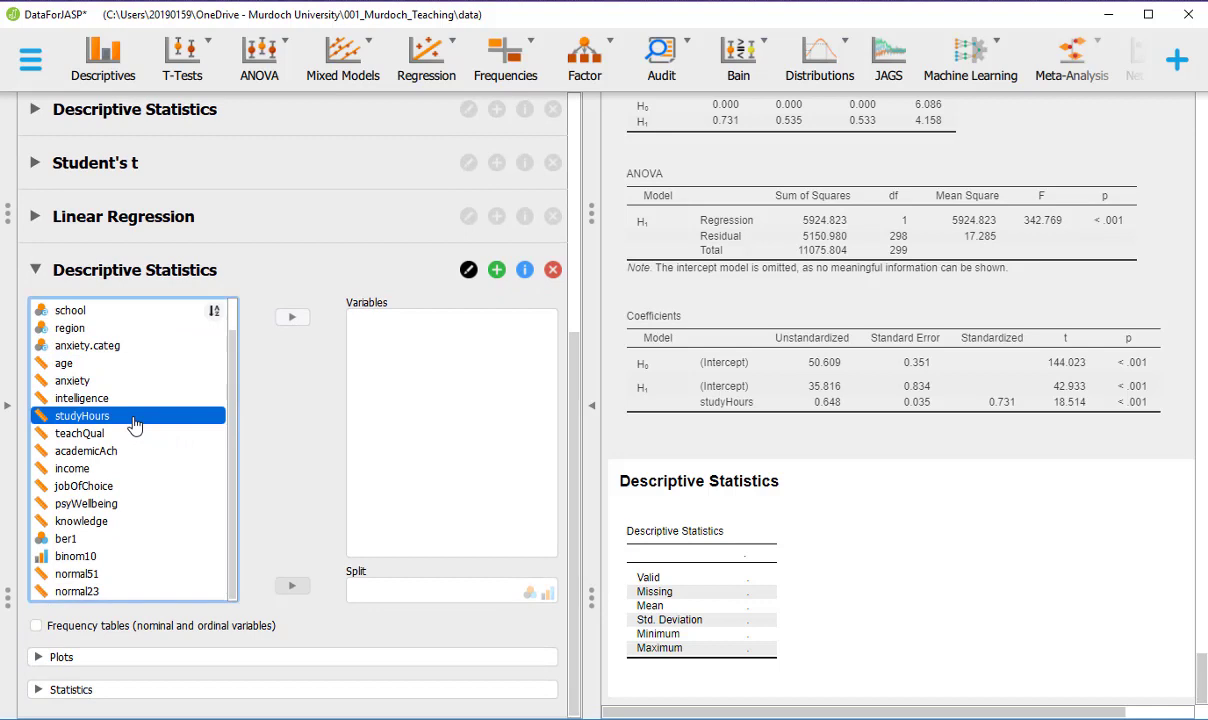
pyautogui.click(290, 320)
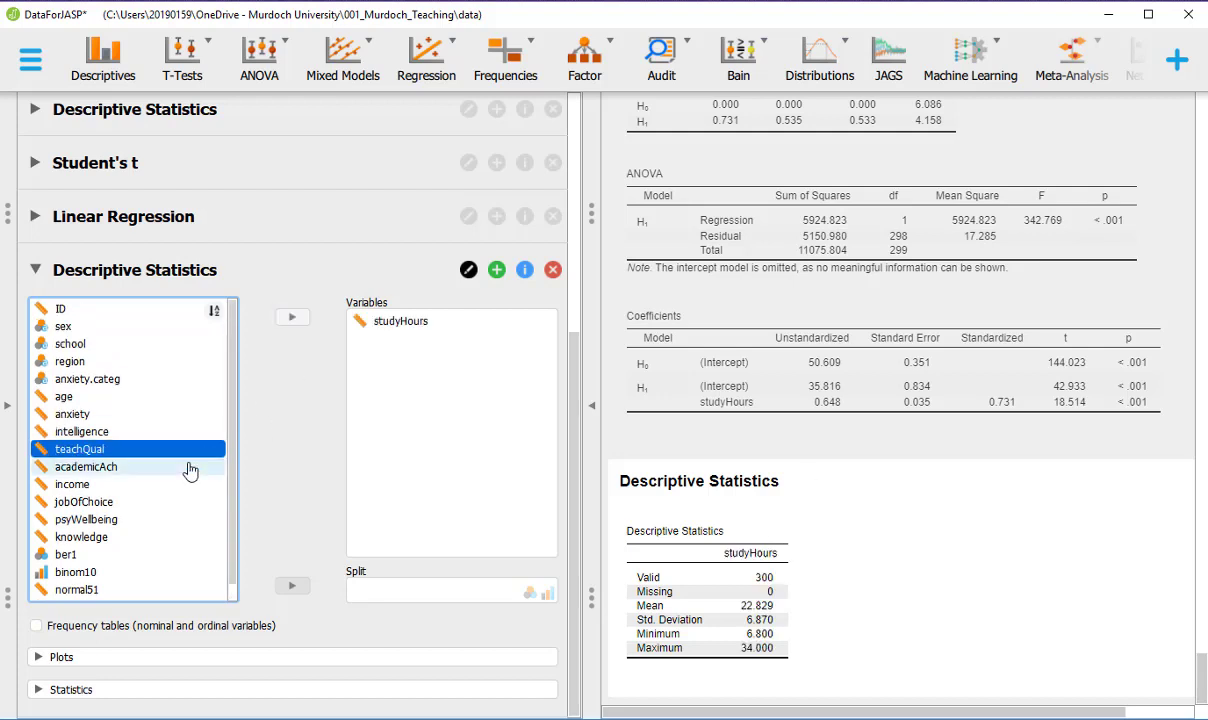
pyautogui.click(119, 467)
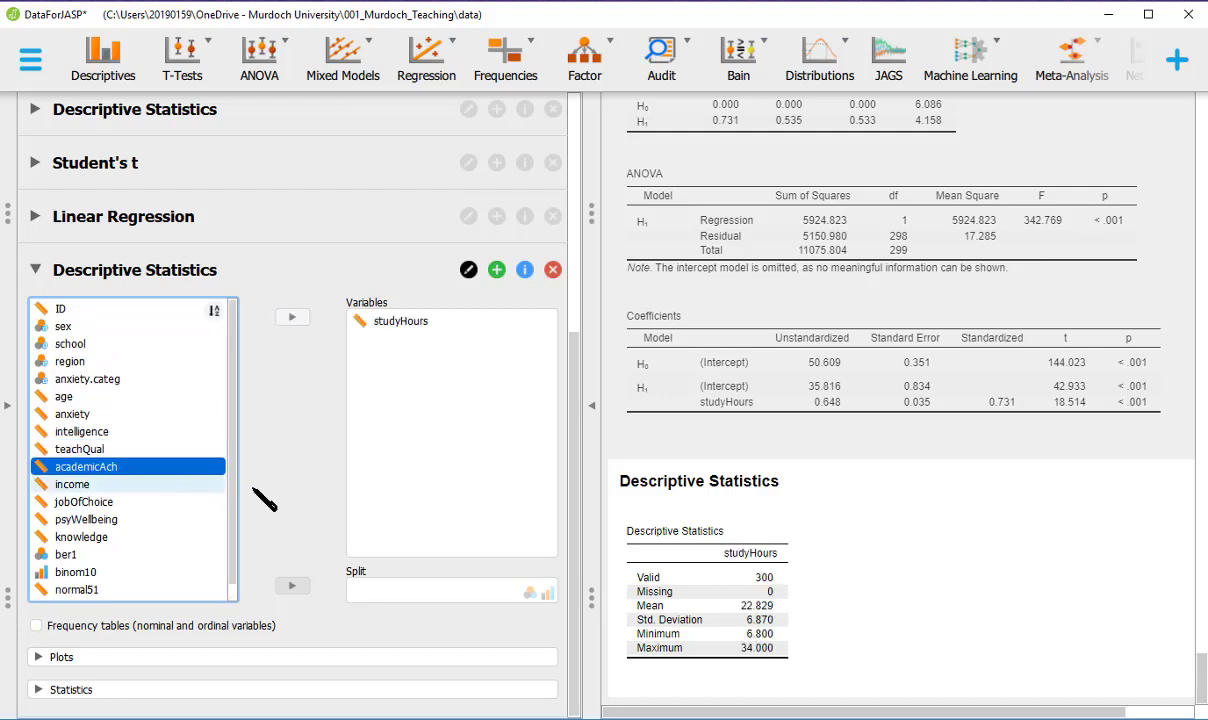
pyautogui.click(293, 319)
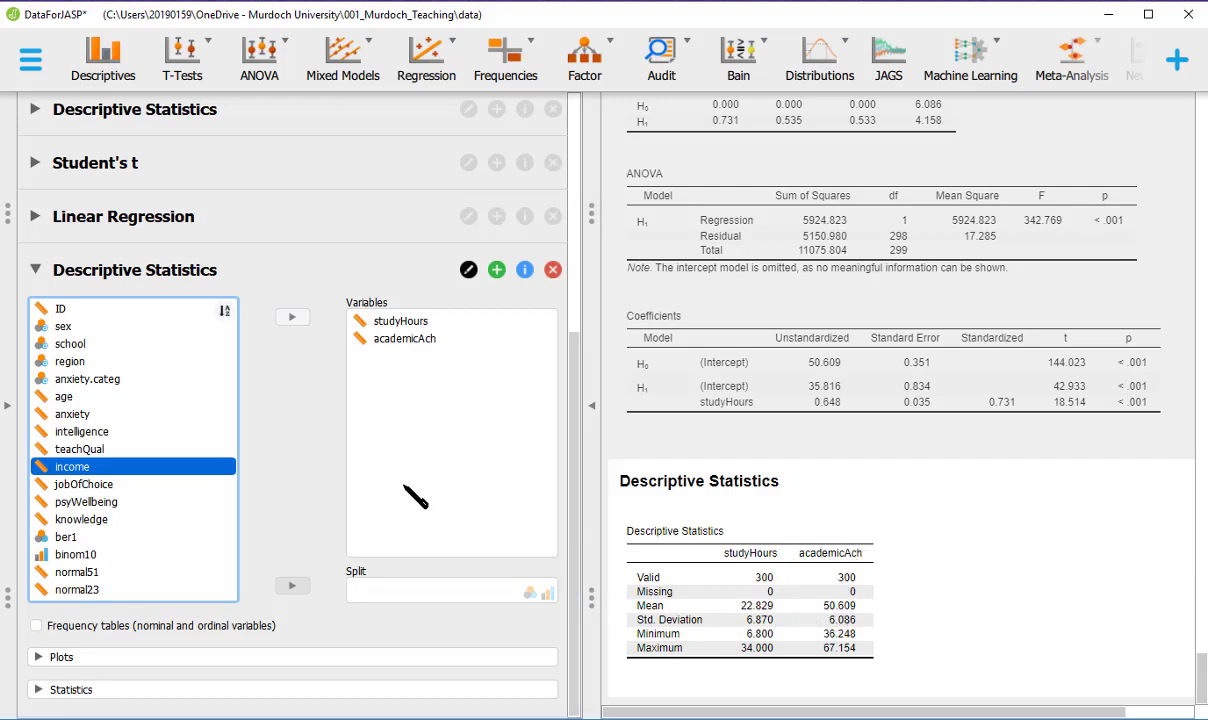
pyautogui.click(340, 610)
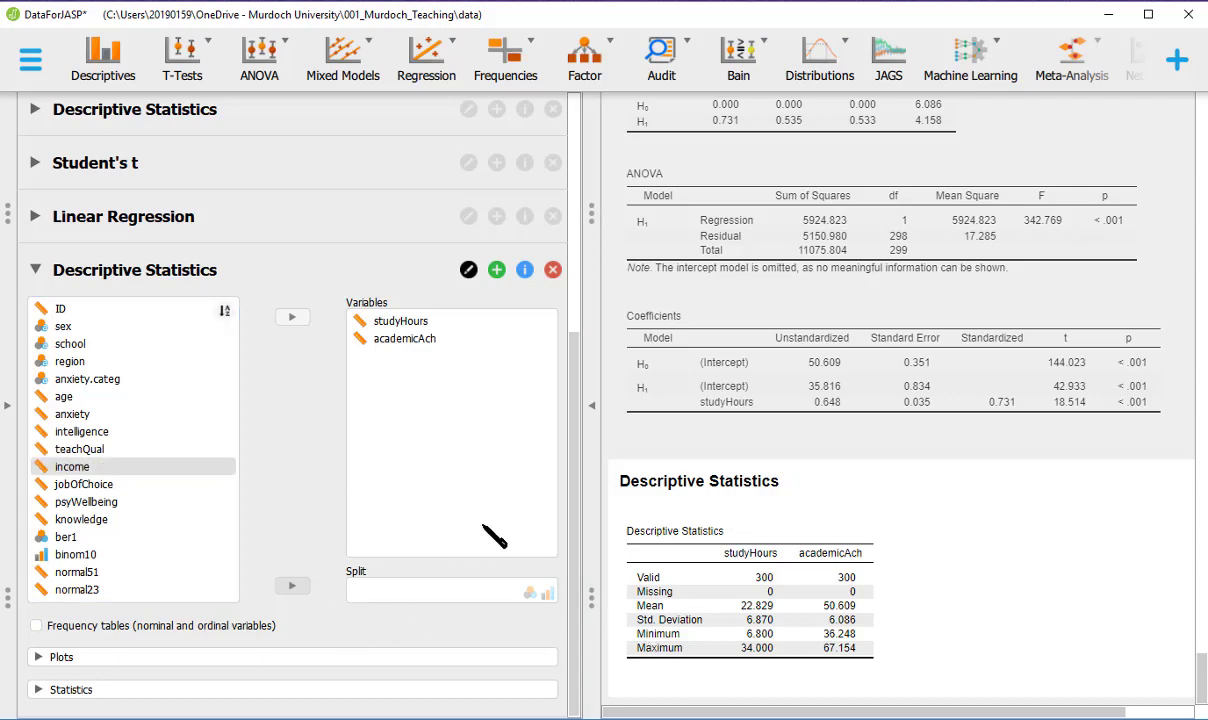
pyautogui.click(228, 657)
pyautogui.scroll(-5, 350, 565)
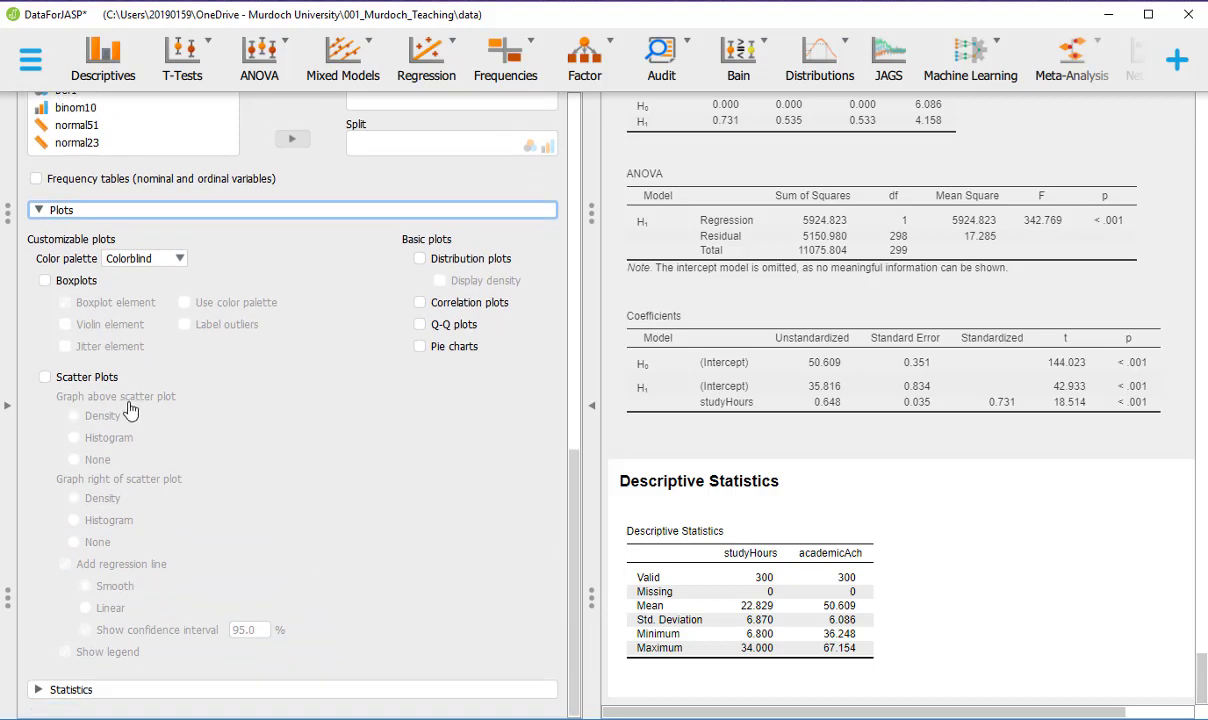
pyautogui.click(100, 377)
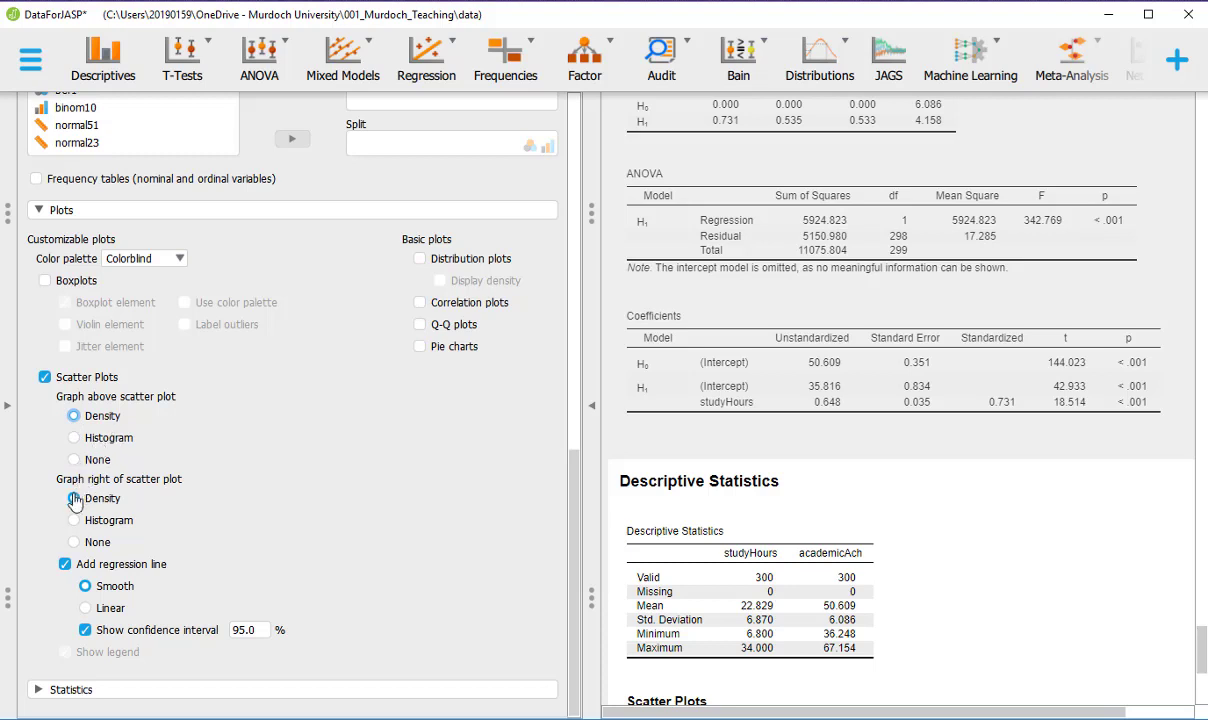
pyautogui.click(86, 460)
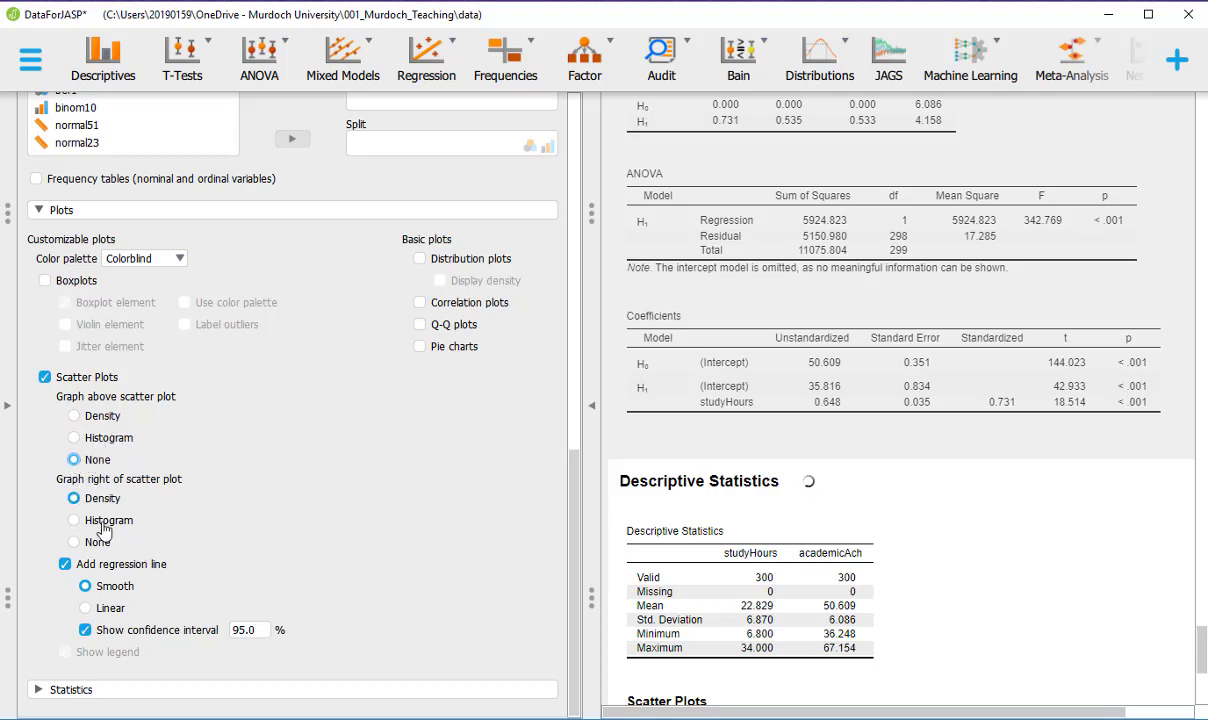
pyautogui.click(75, 543)
pyautogui.click(65, 564)
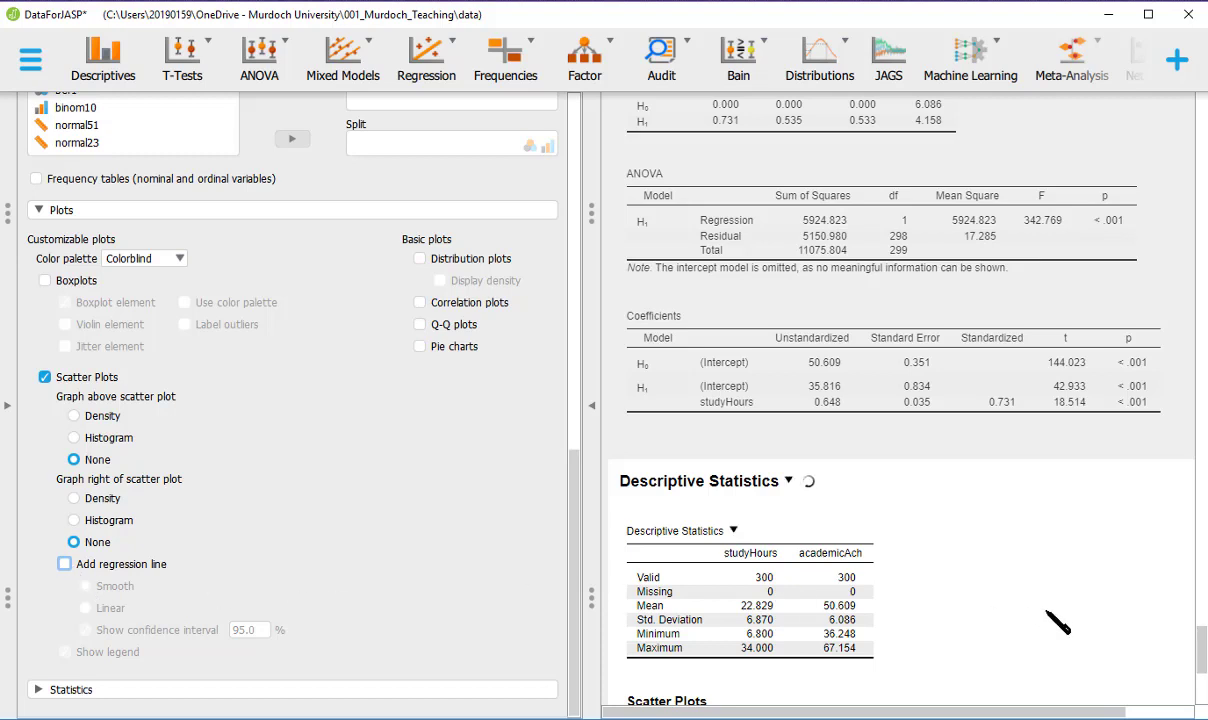
pyautogui.scroll(-3, 1001, 611)
pyautogui.scroll(-1, 1001, 611)
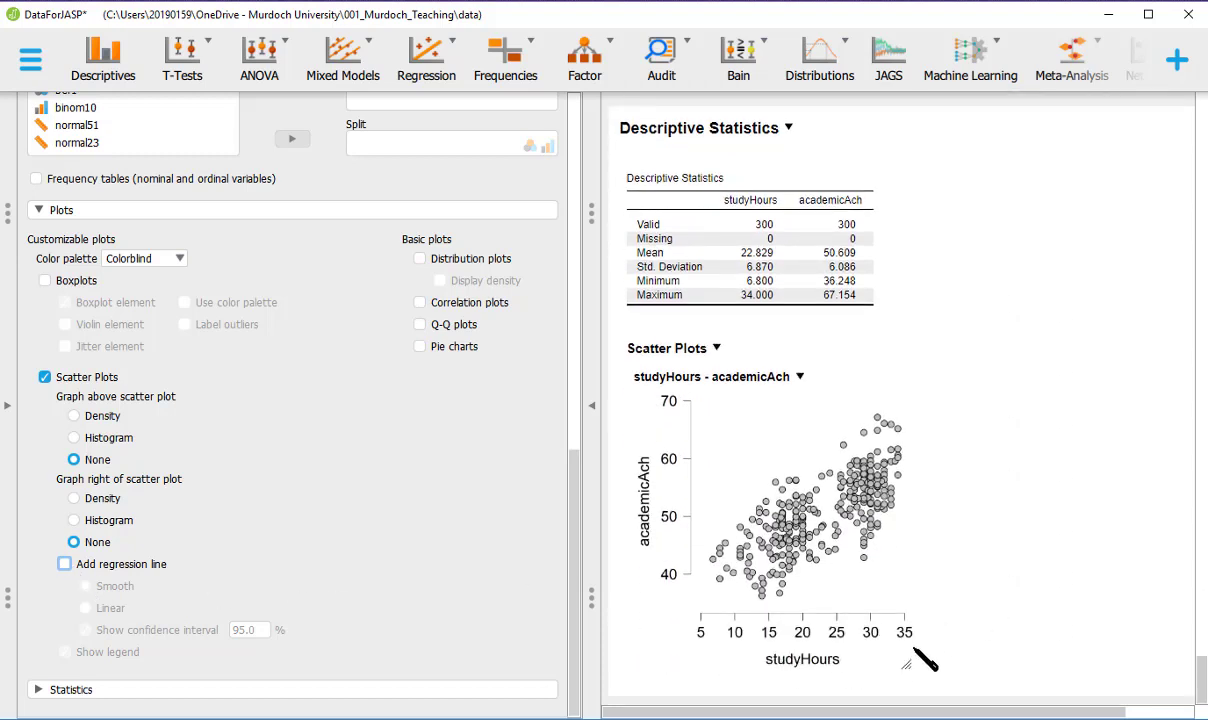
pyautogui.scroll(10, 420, 430)
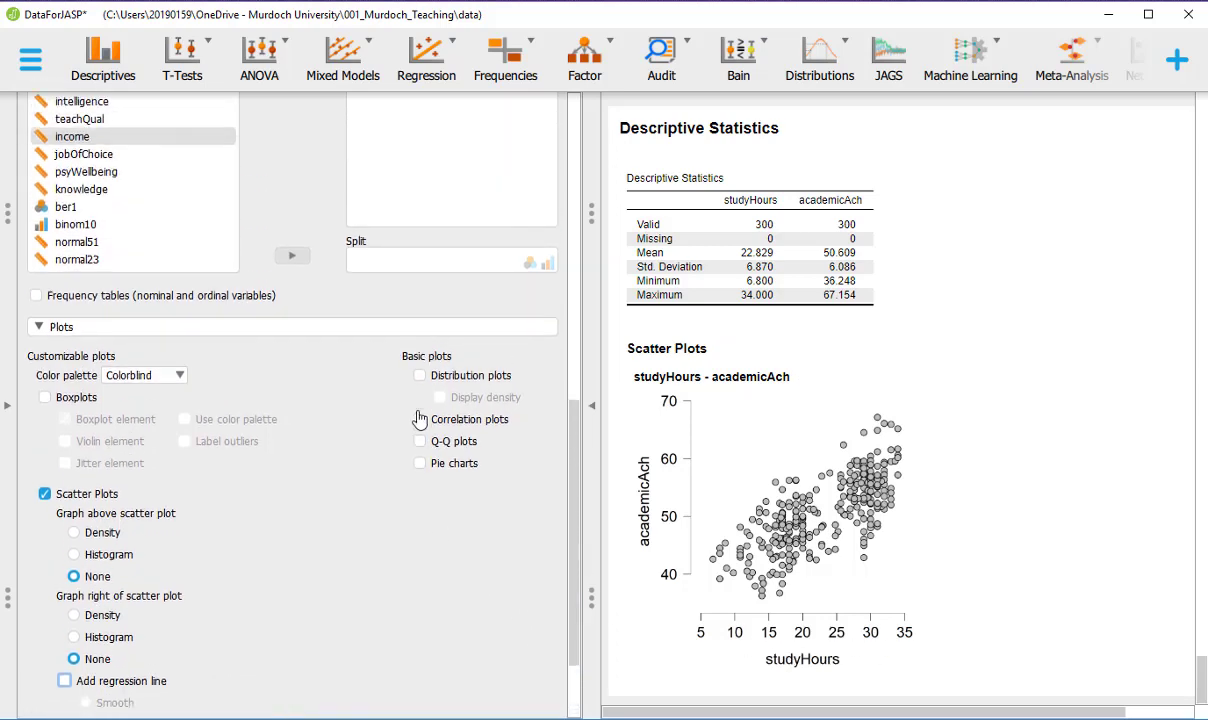
pyautogui.scroll(-10, 404, 423)
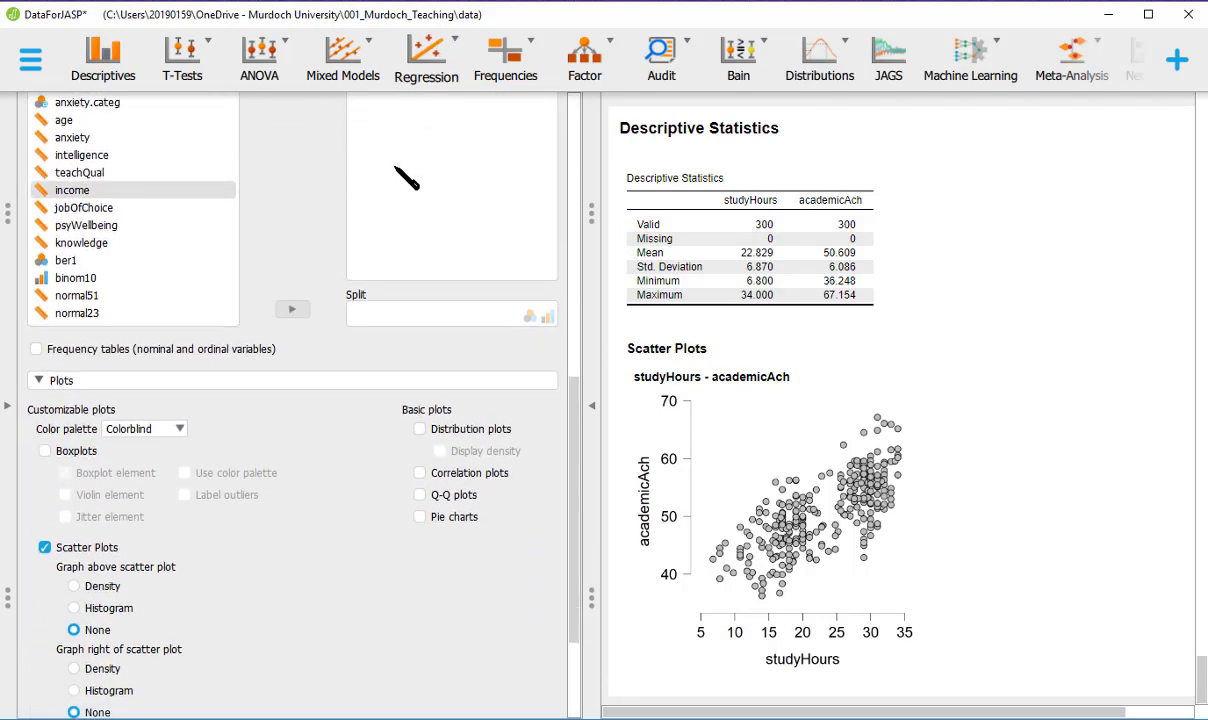
pyautogui.scroll(2, 432, 293)
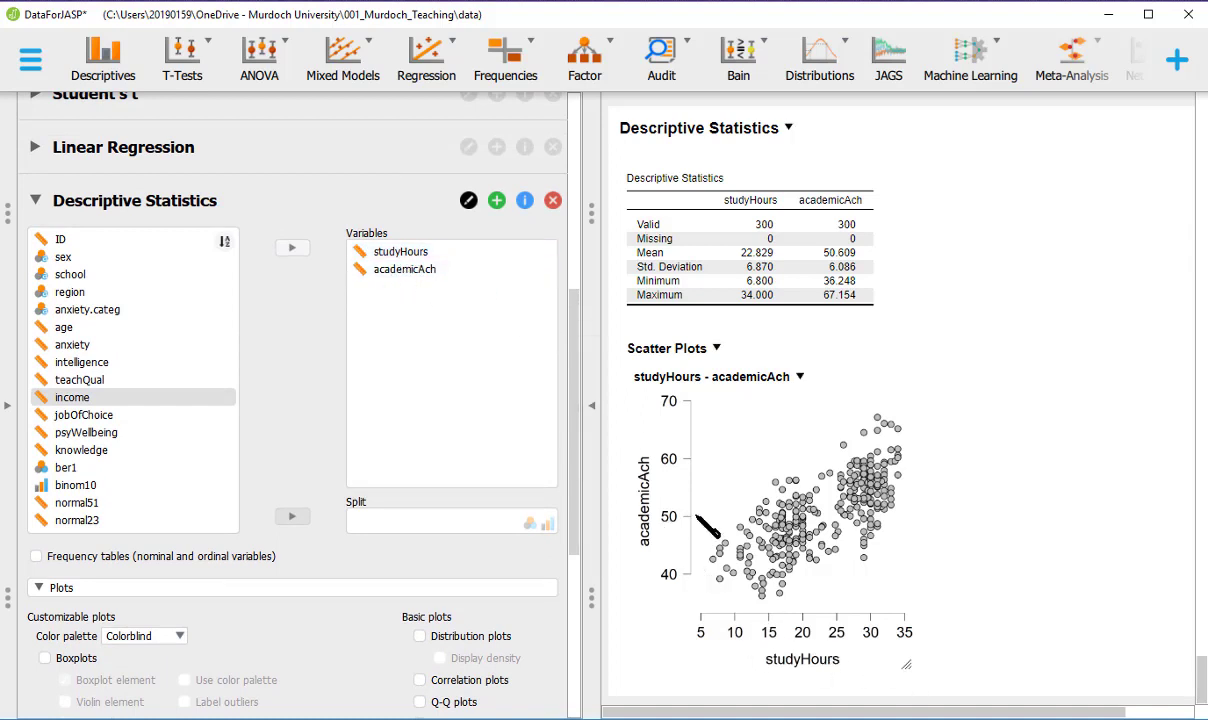
pyautogui.scroll(-1, 314, 405)
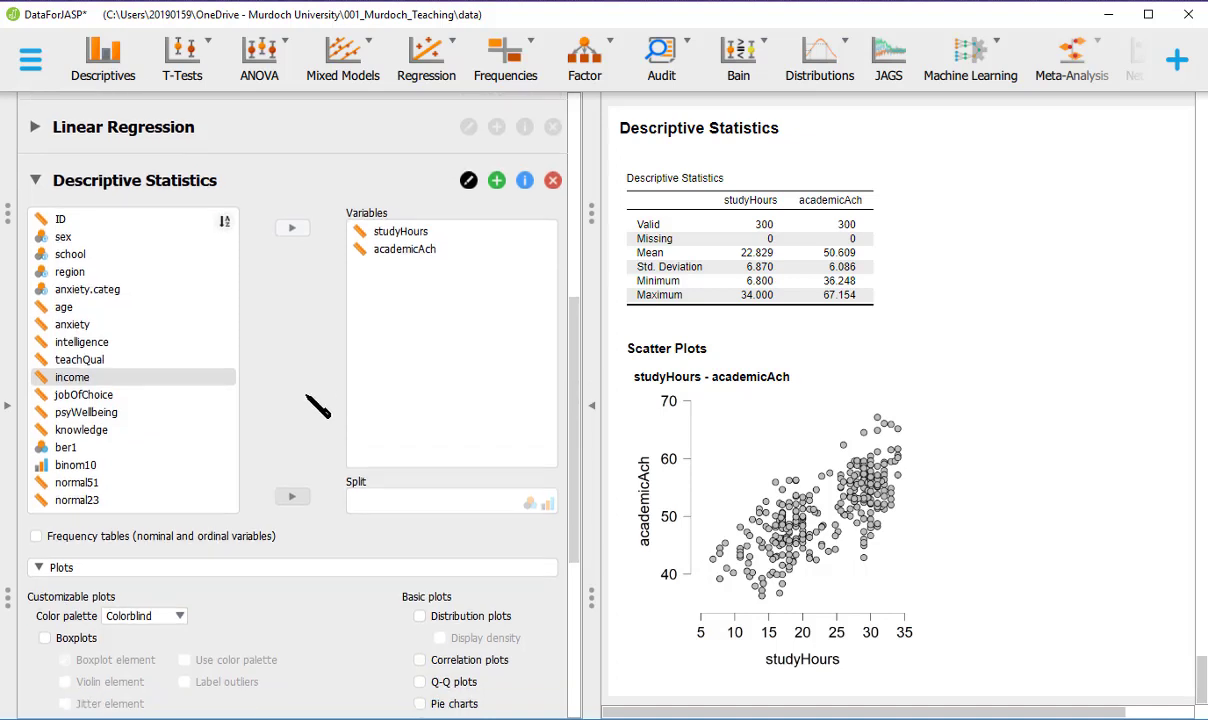
pyautogui.scroll(-5, 314, 405)
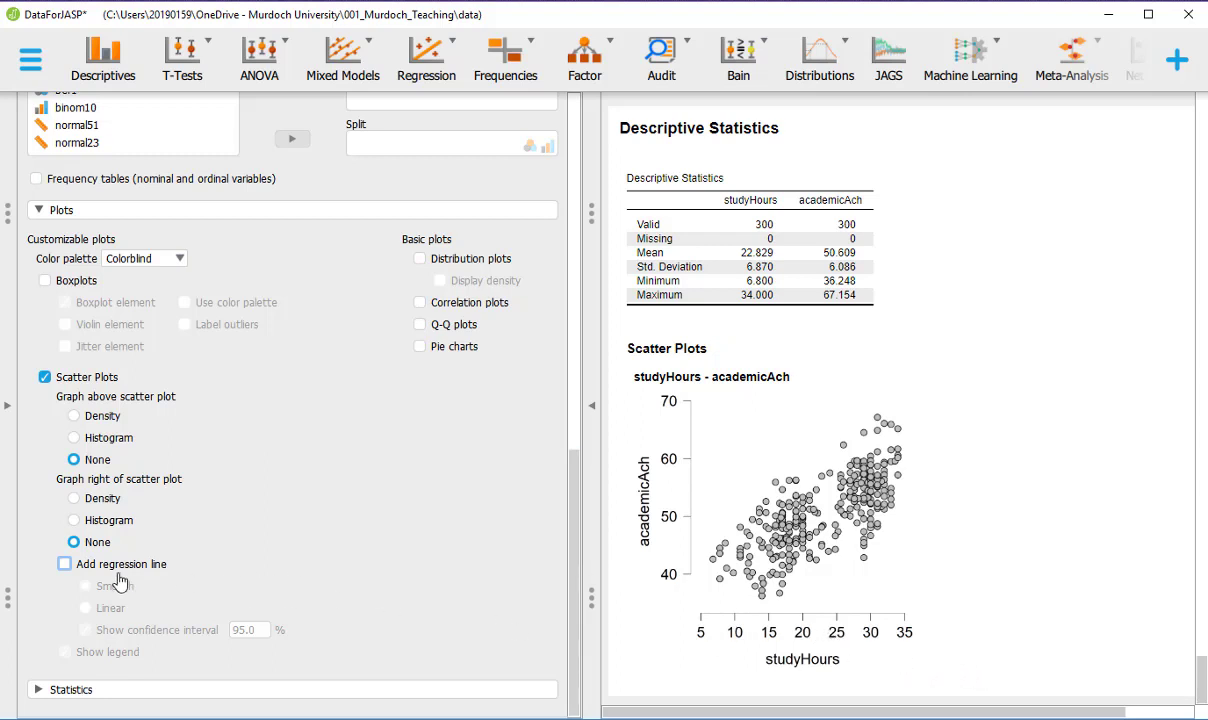
# Step: Overlay a linear regression line with a 95% confidence band on the studyHours–academicAch scatter plot
pyautogui.click(66, 567)
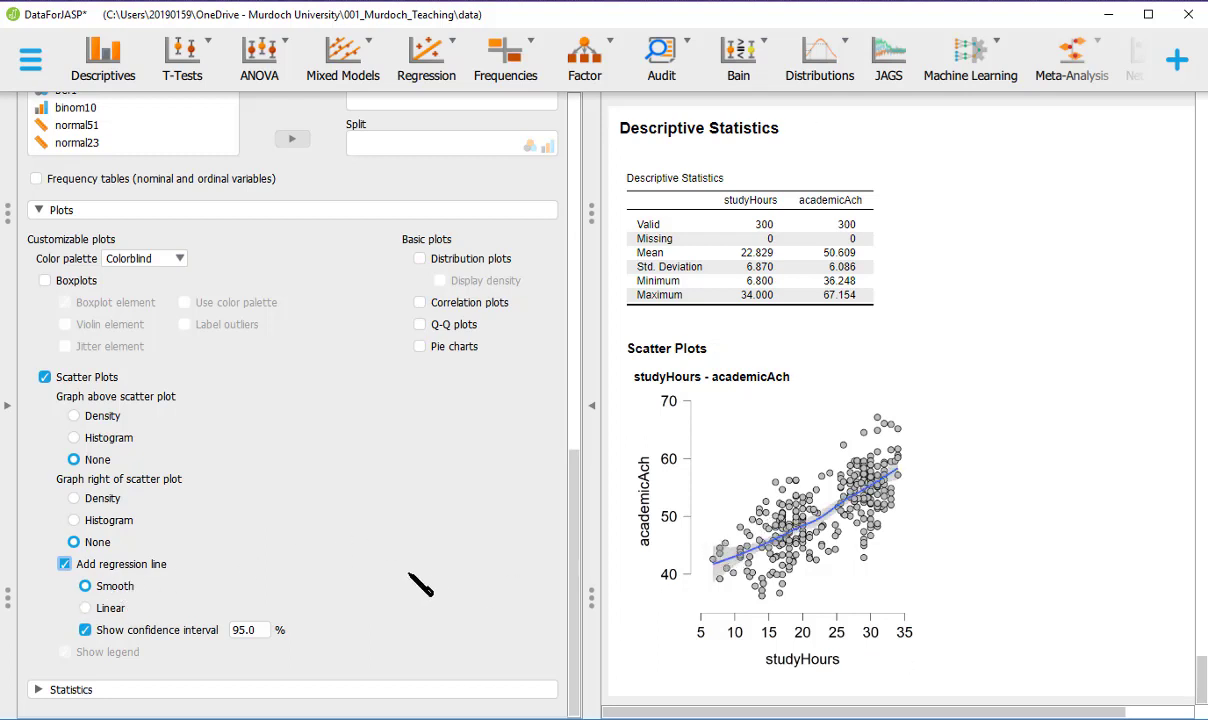
pyautogui.click(86, 608)
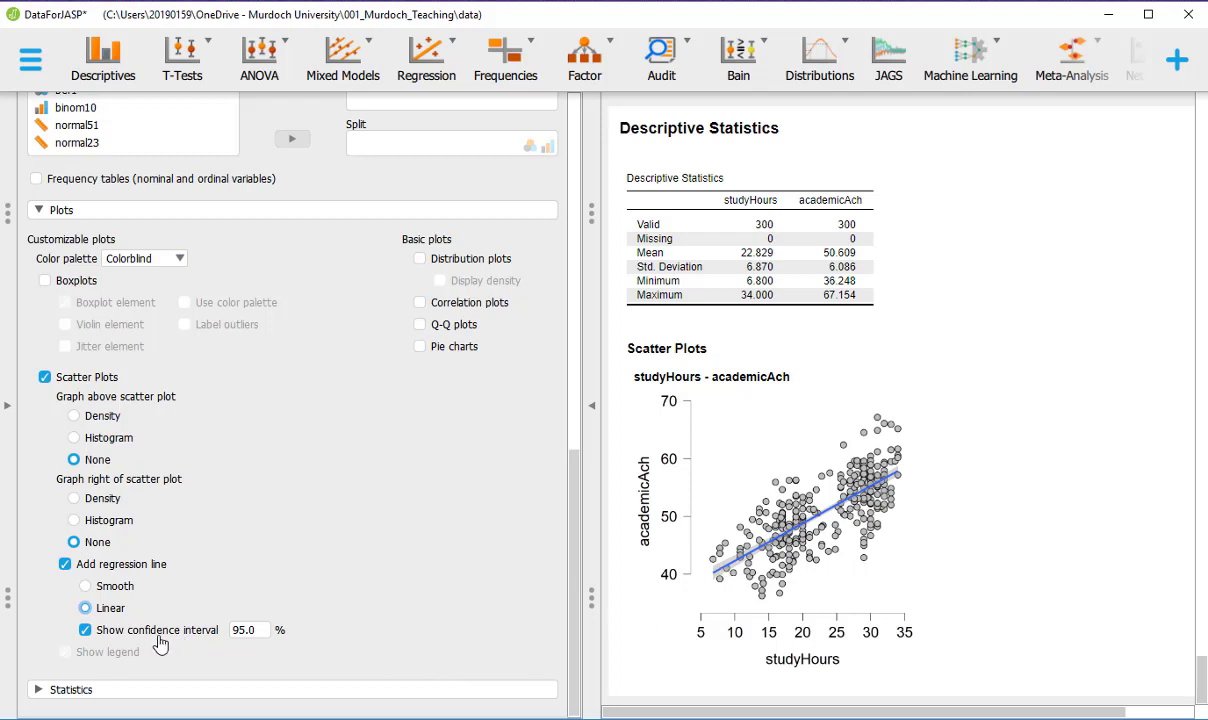
pyautogui.click(85, 630)
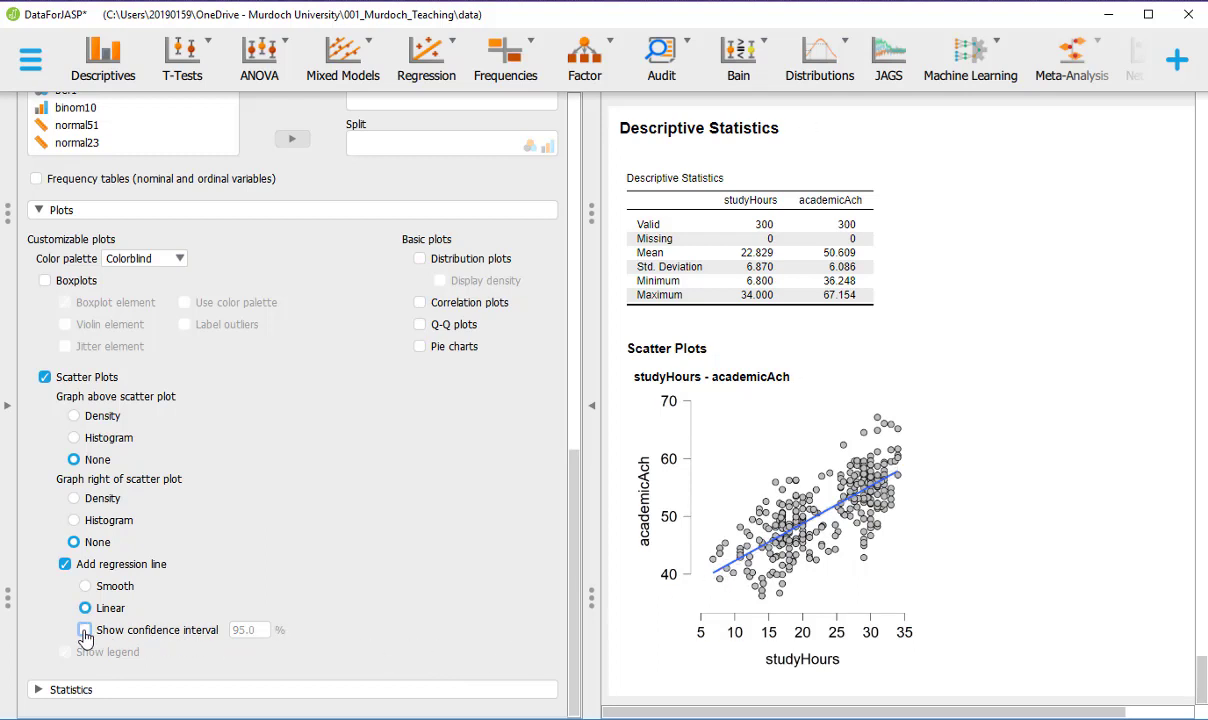
pyautogui.click(85, 630)
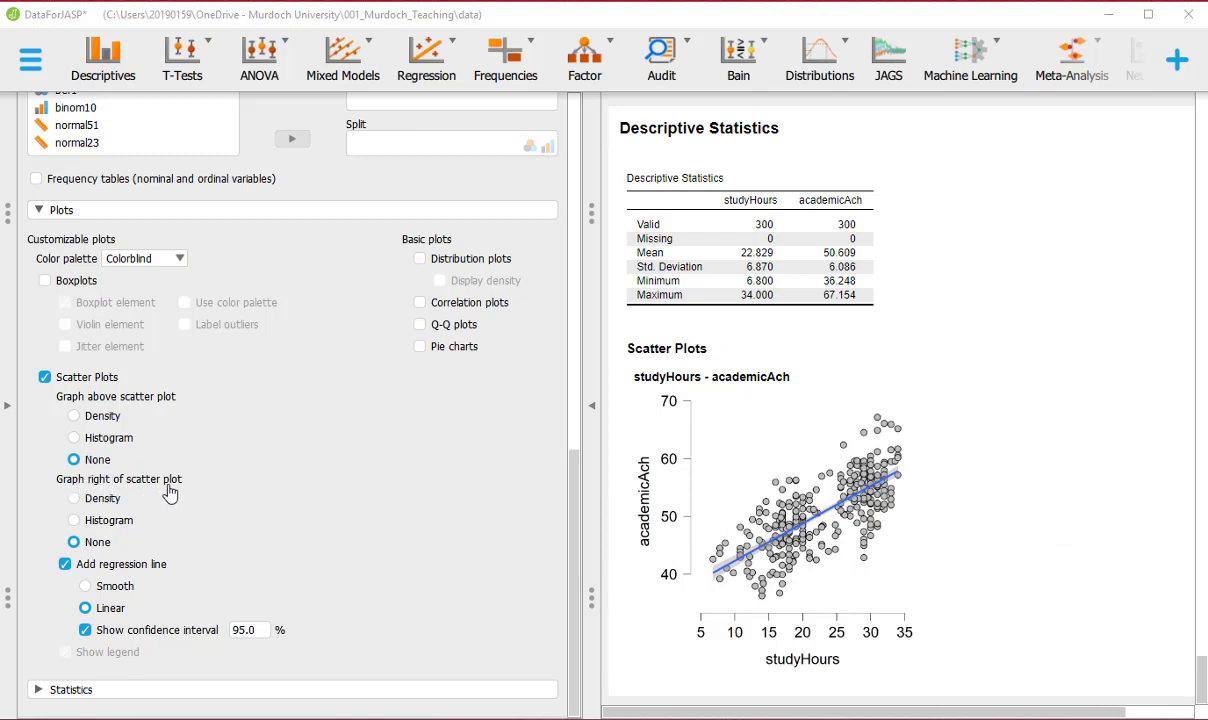
# Step: Show an academicAch density curve to the right of the scatter plot
pyautogui.click(75, 499)
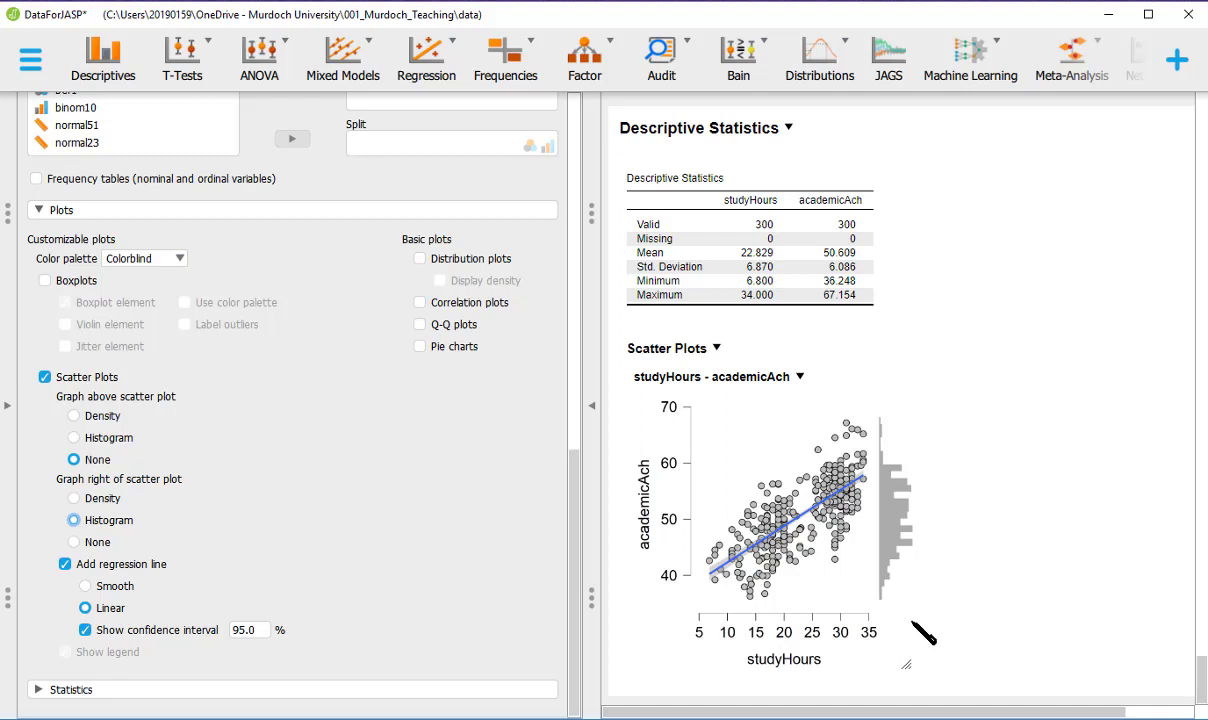
pyautogui.click(74, 497)
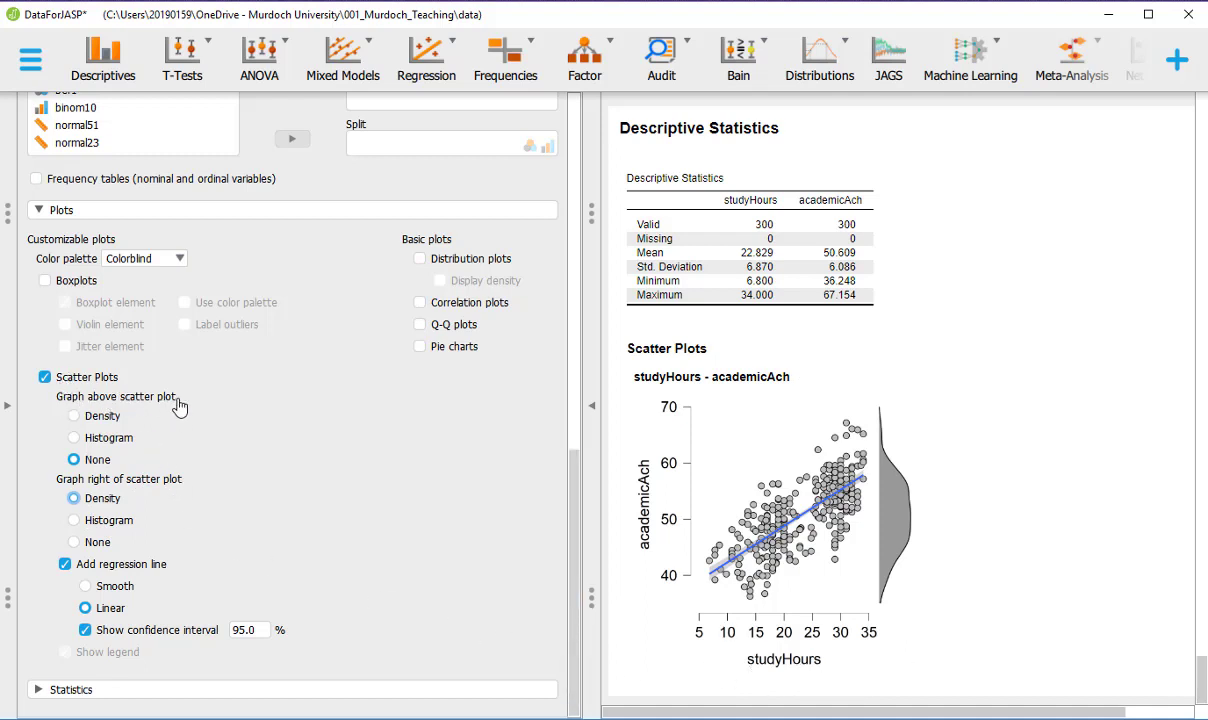
# Step: Place a studyHours density curve above the scatter plot, after briefly trying a histogram
pyautogui.click(74, 414)
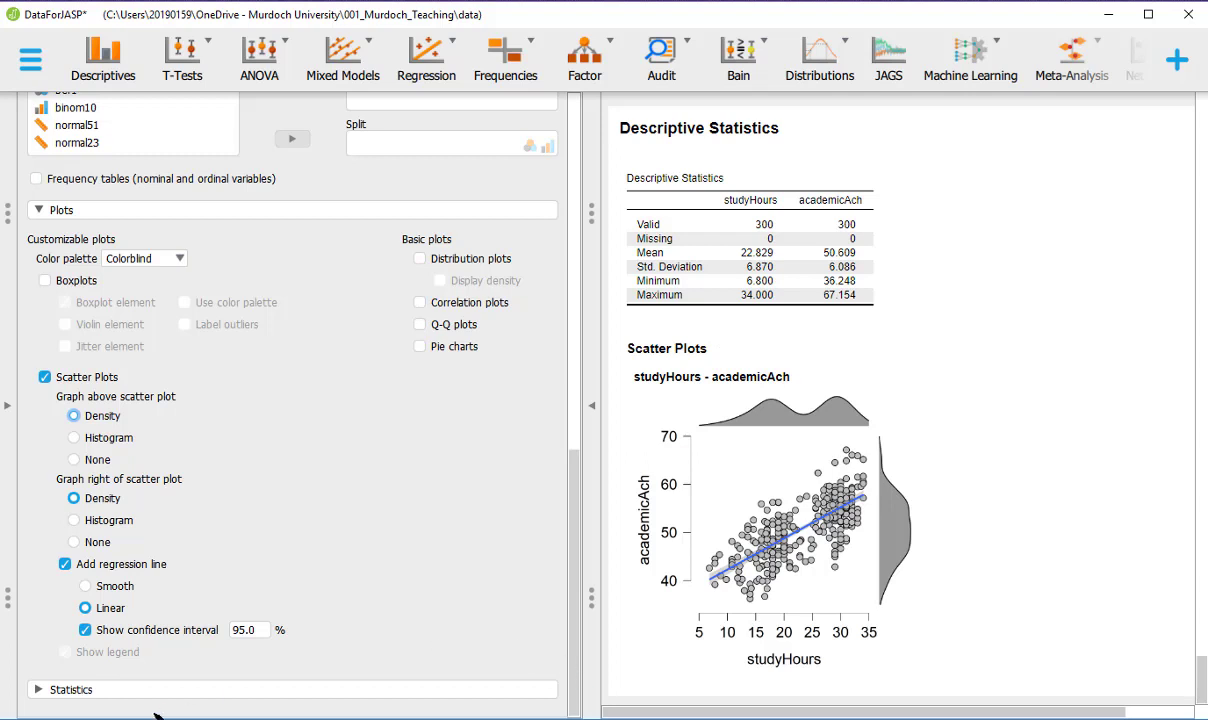
pyautogui.click(75, 439)
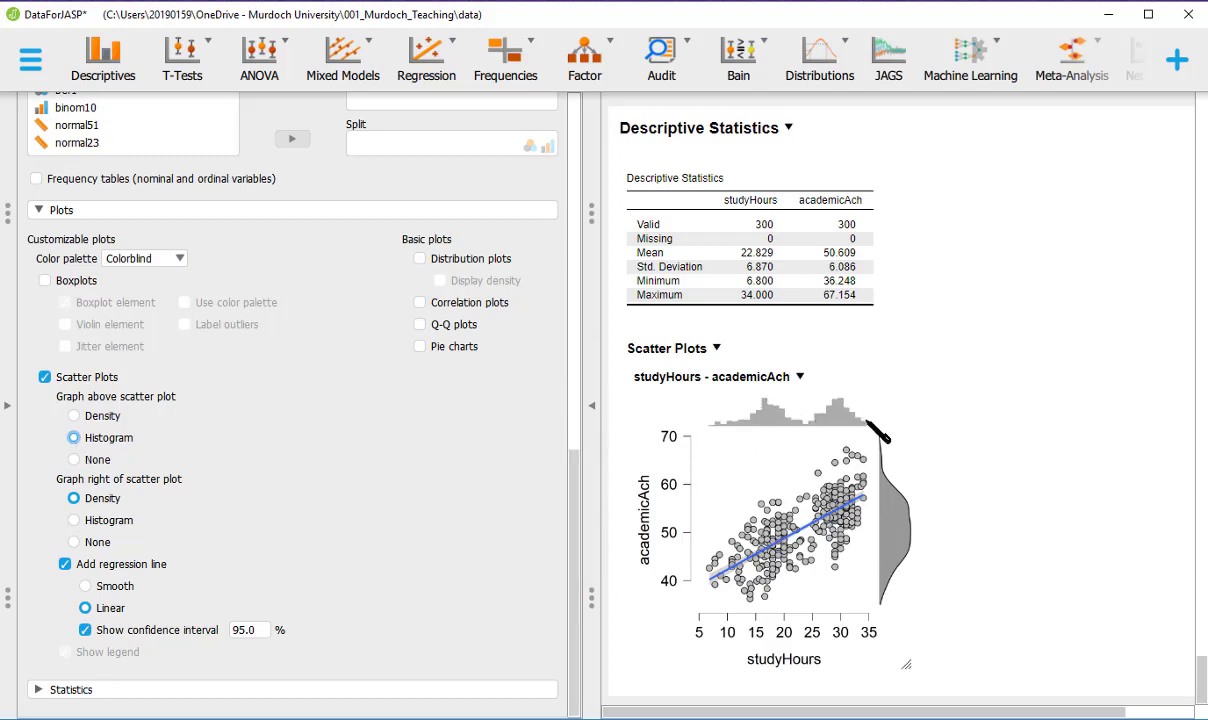
pyautogui.click(74, 416)
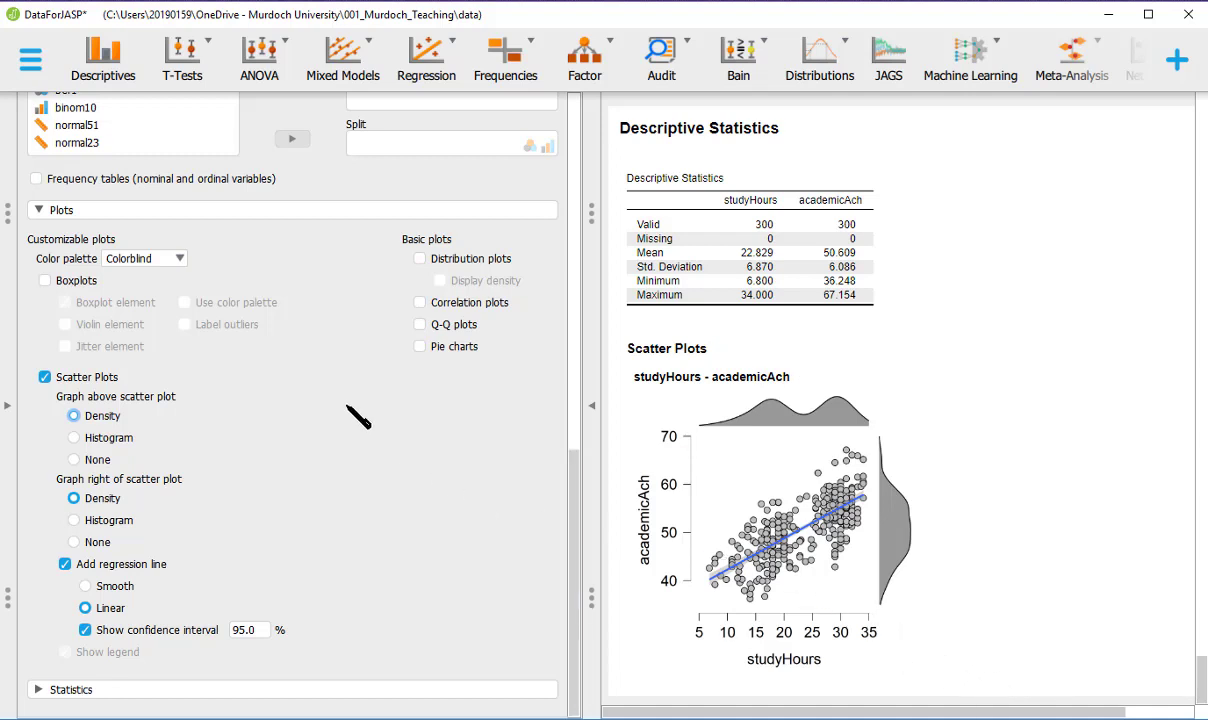
pyautogui.click(444, 86)
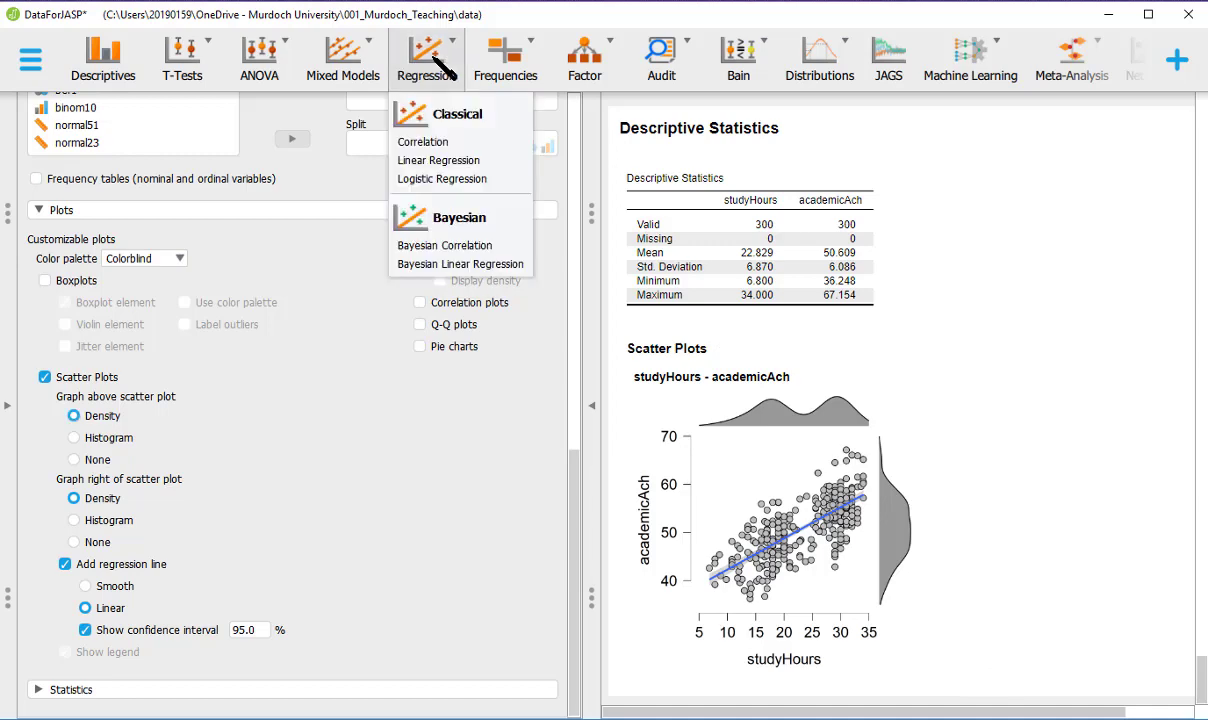
pyautogui.click(455, 161)
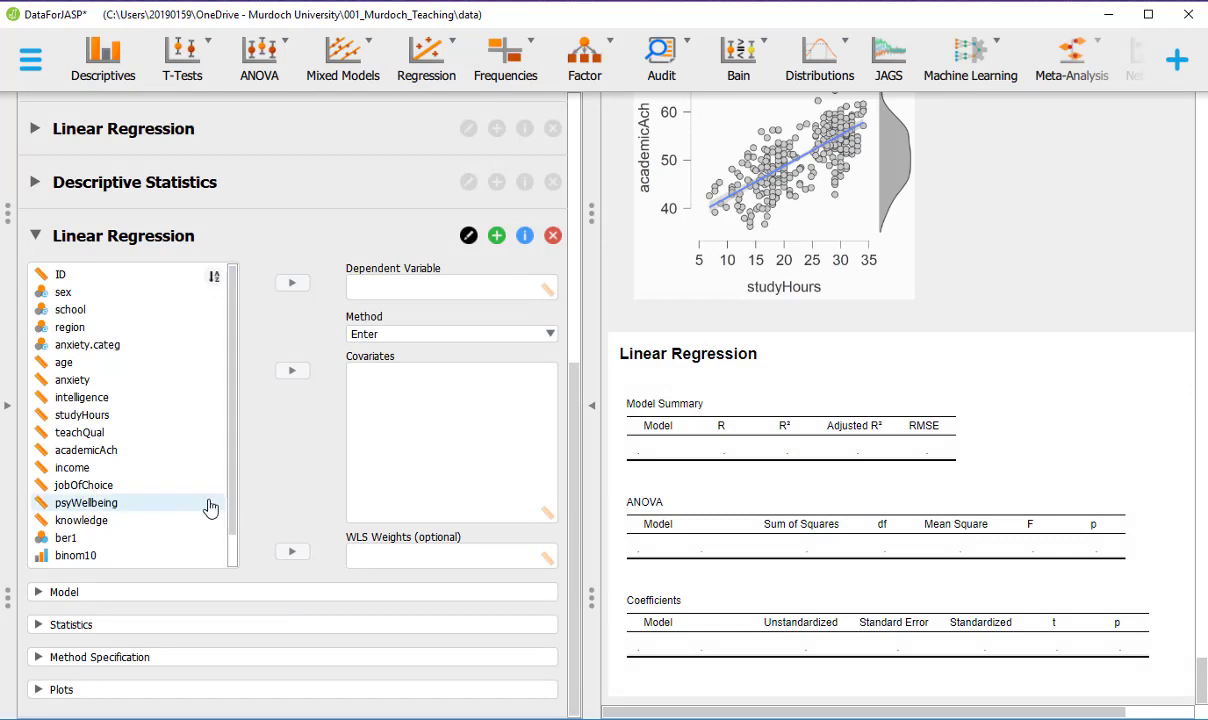
pyautogui.click(138, 452)
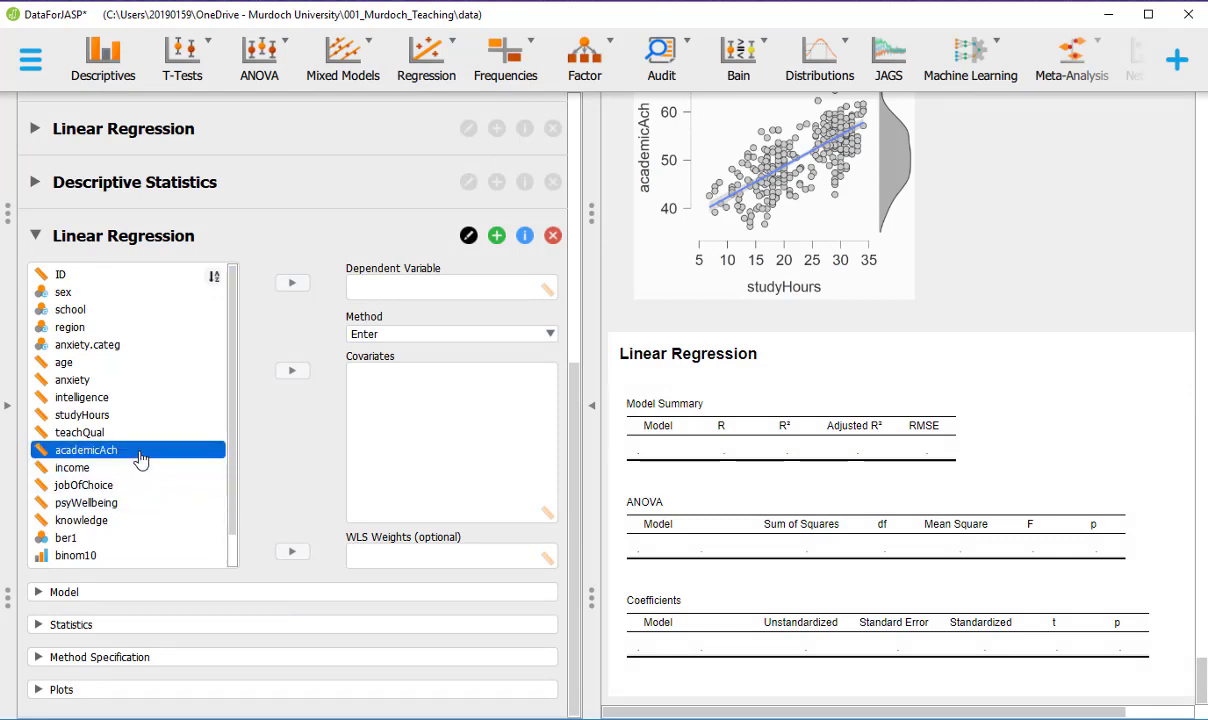
pyautogui.click(293, 283)
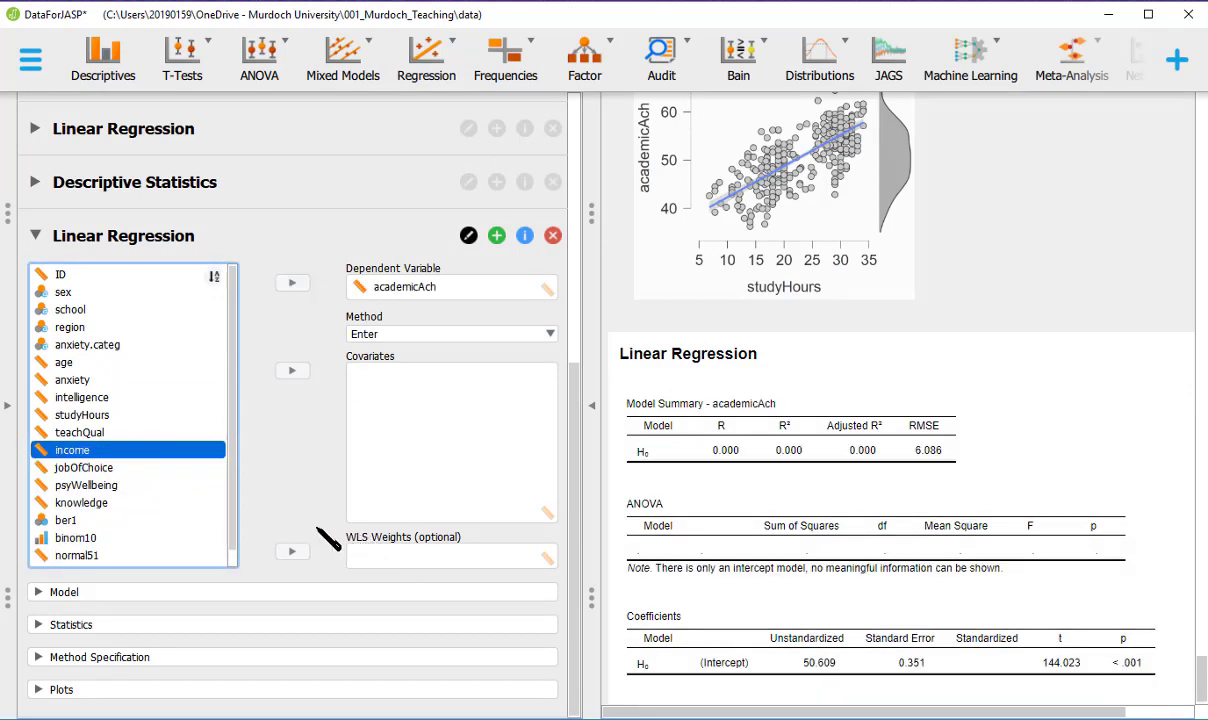
pyautogui.click(120, 415)
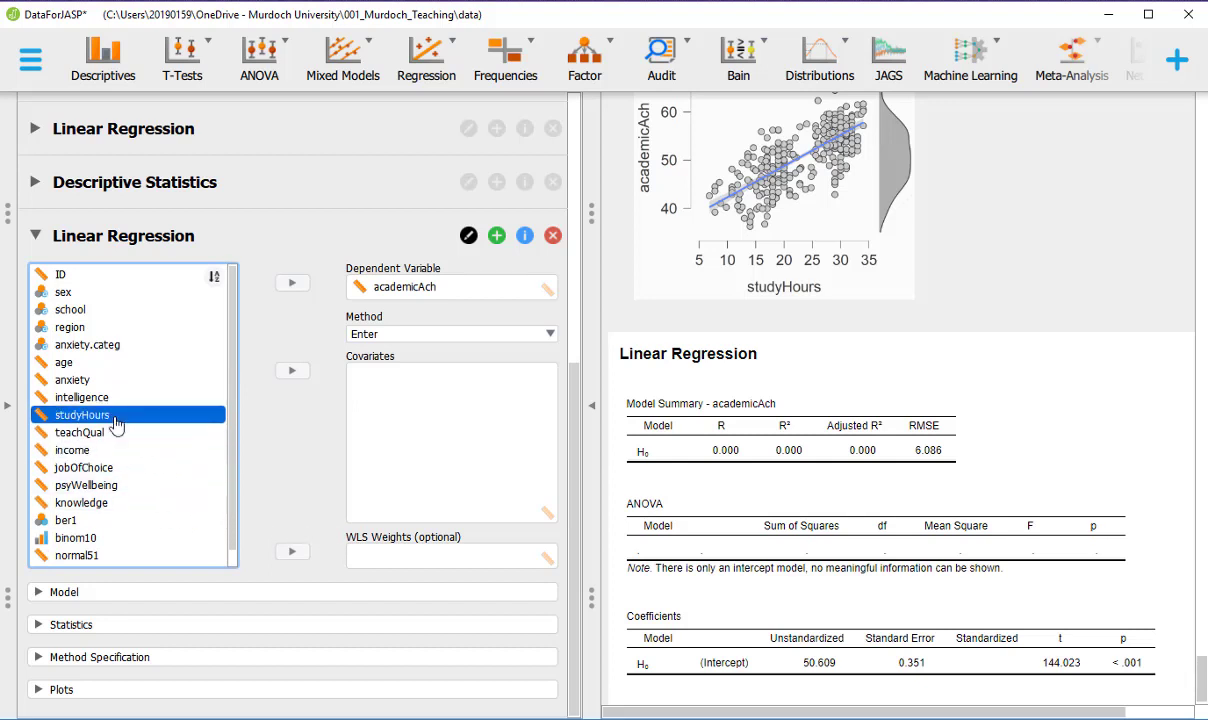
pyautogui.click(290, 370)
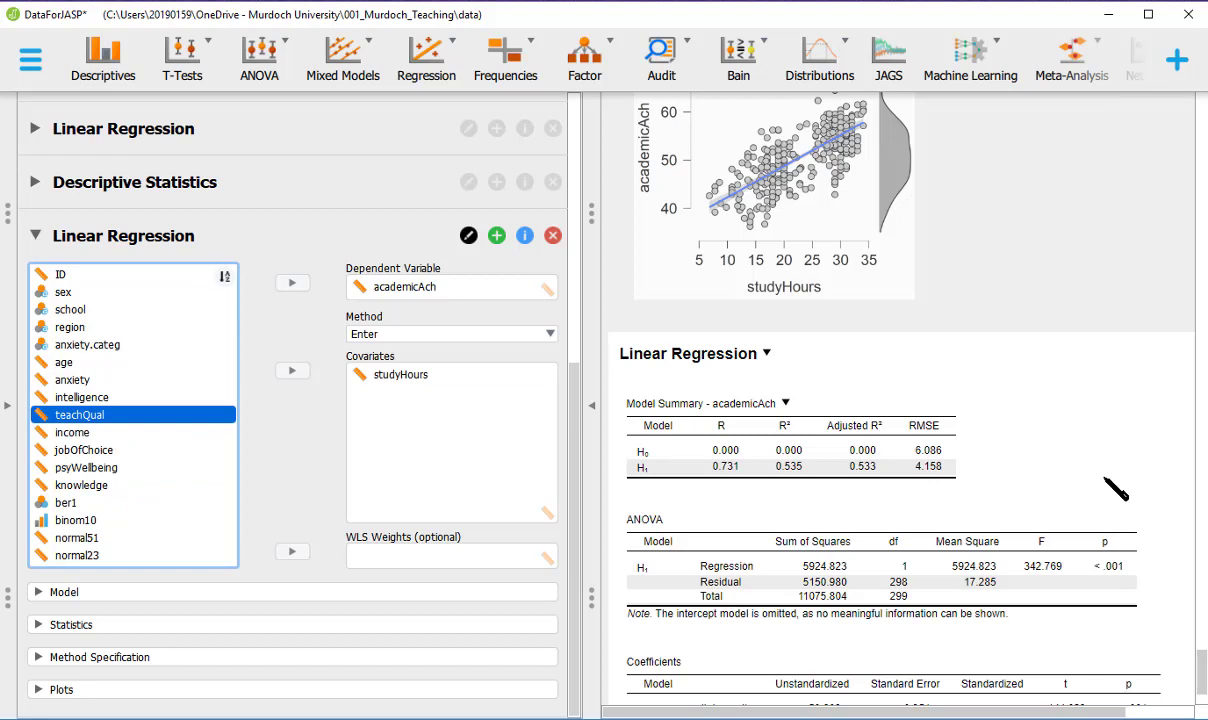
pyautogui.scroll(1, 1040, 540)
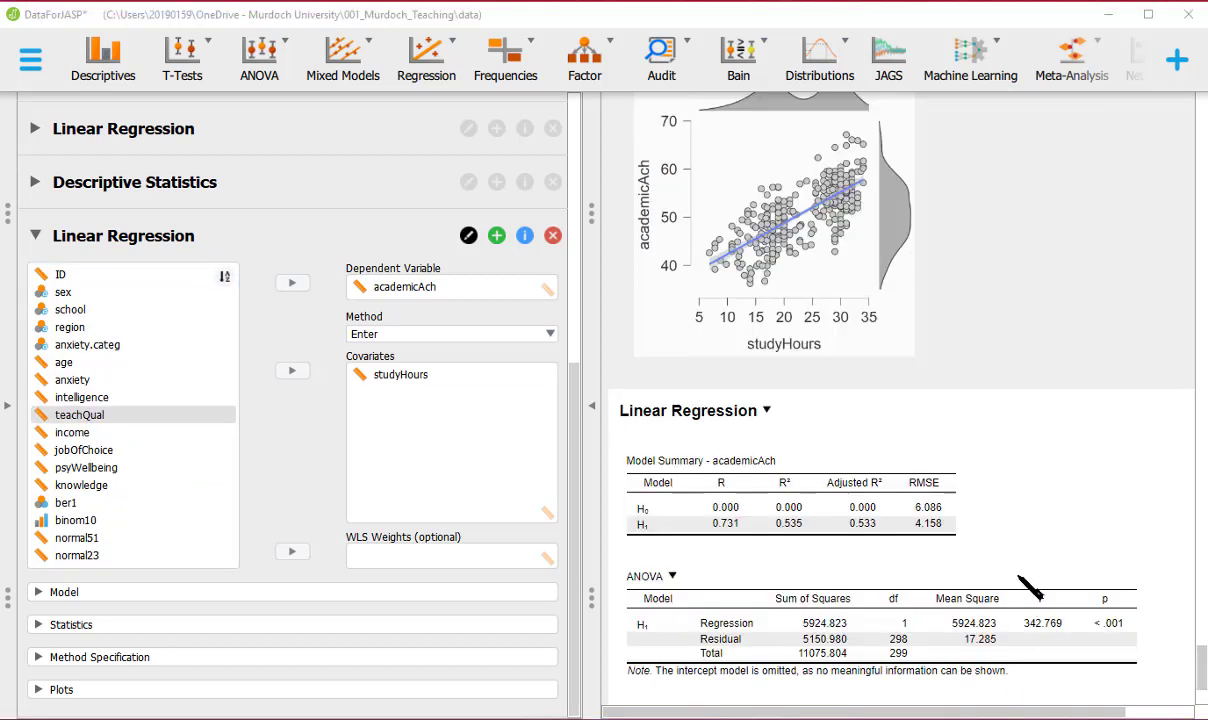
pyautogui.scroll(-3, 1030, 590)
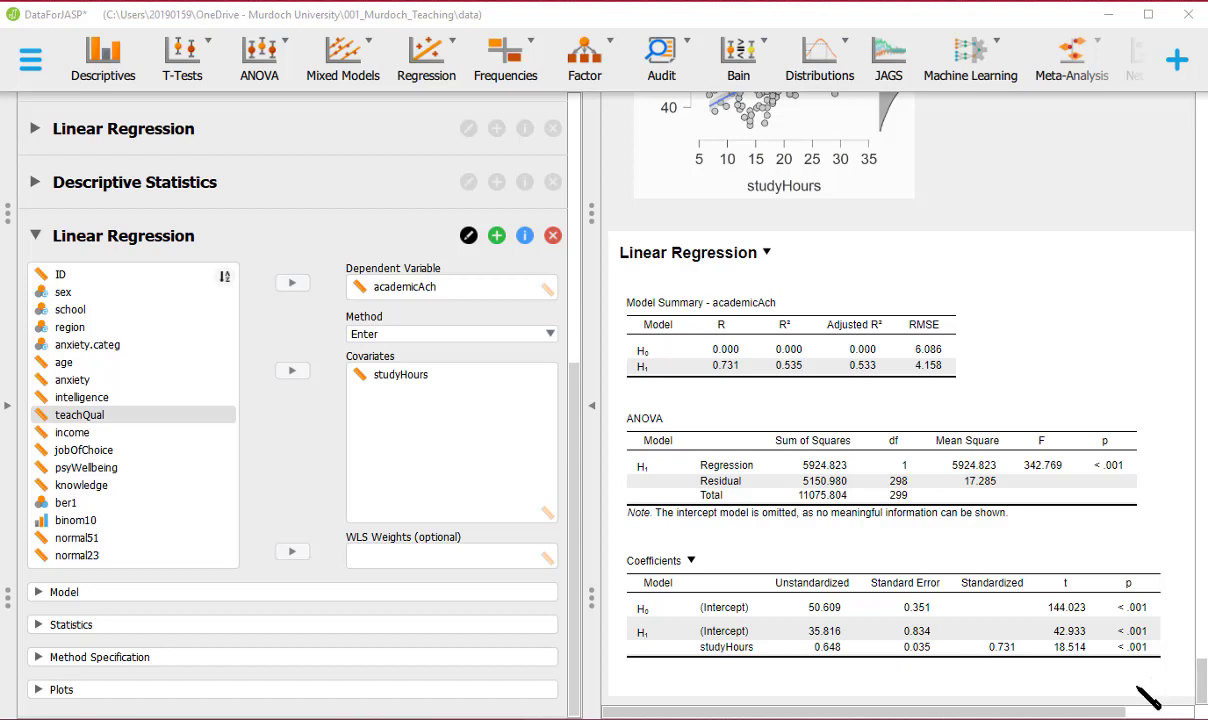
# Step: Add 95% coefficient confidence intervals: intercept 34.175–37.458, studyHours slope 0.579–0.717
pyautogui.click(90, 622)
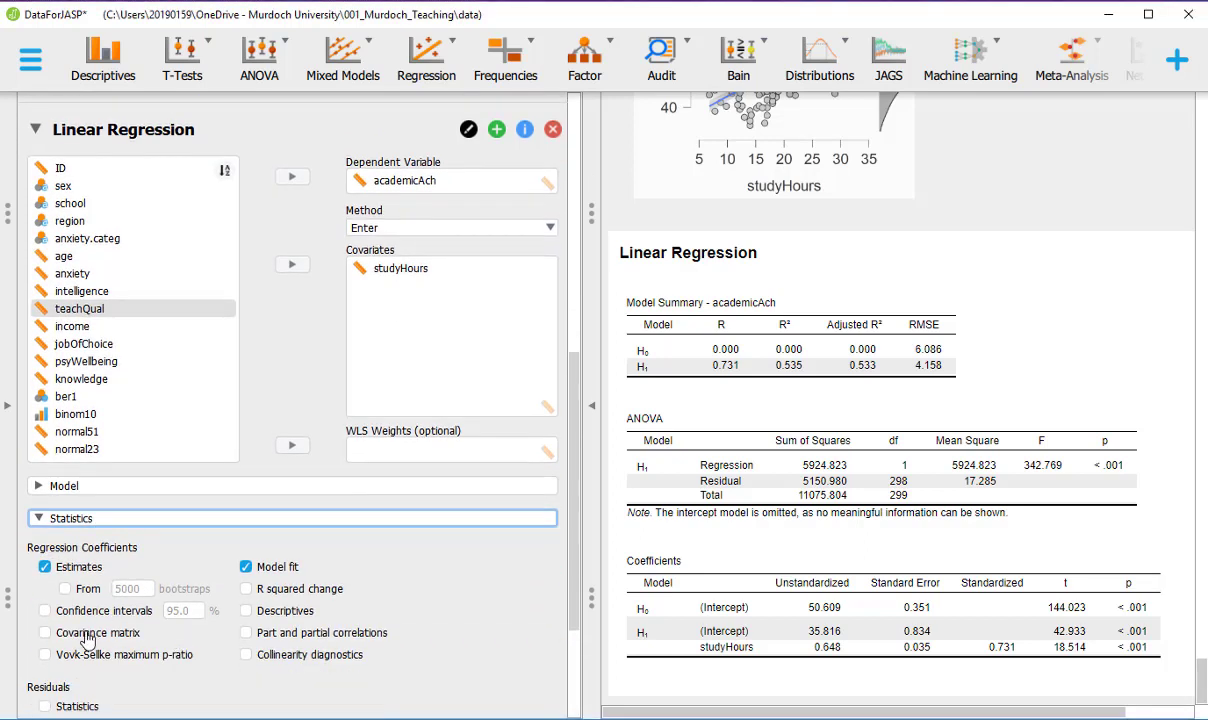
pyautogui.click(44, 611)
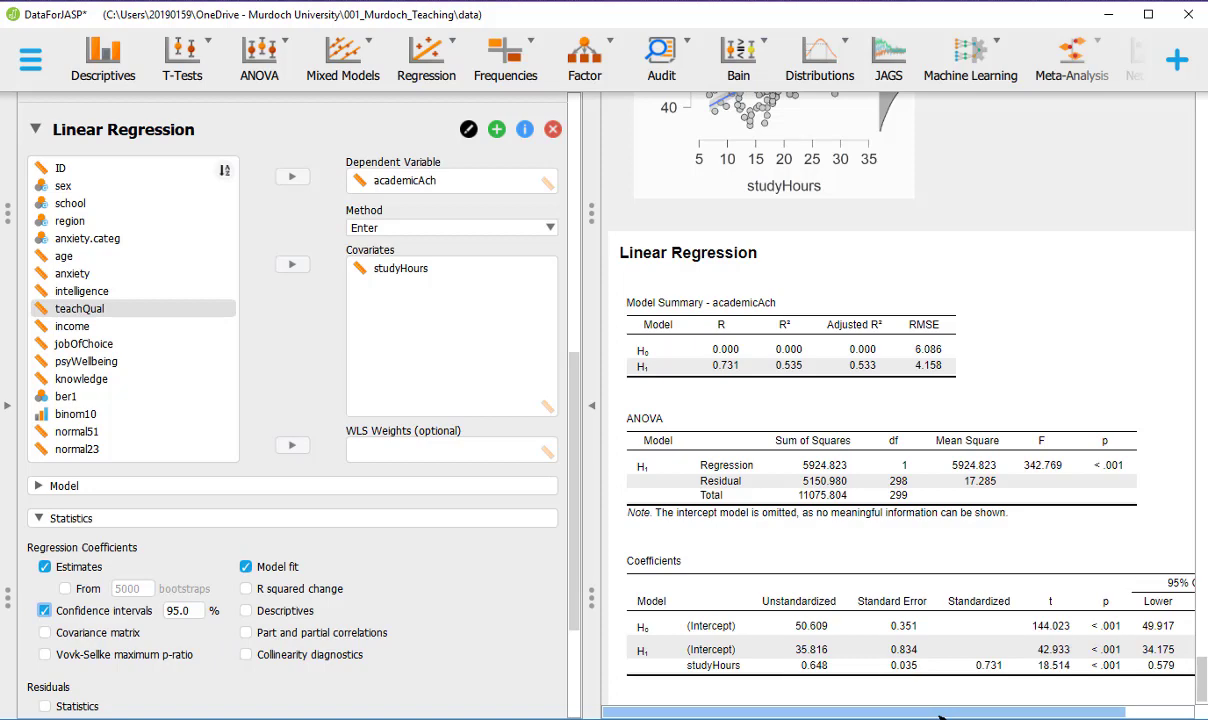
pyautogui.moveTo(940, 715); pyautogui.dragTo(1006, 716)
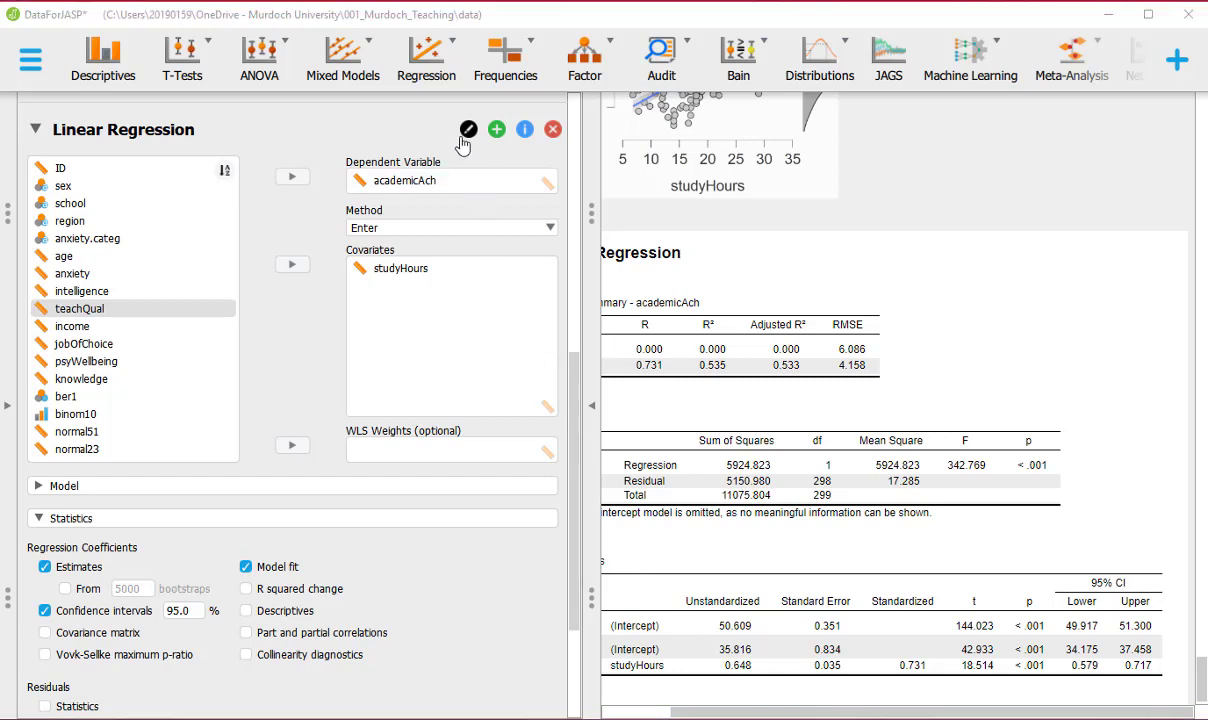
# Step: Create a Bayesian linear regression with academicAch as dependent and studyHours as covariate, reporting BF10
pyautogui.click(447, 66)
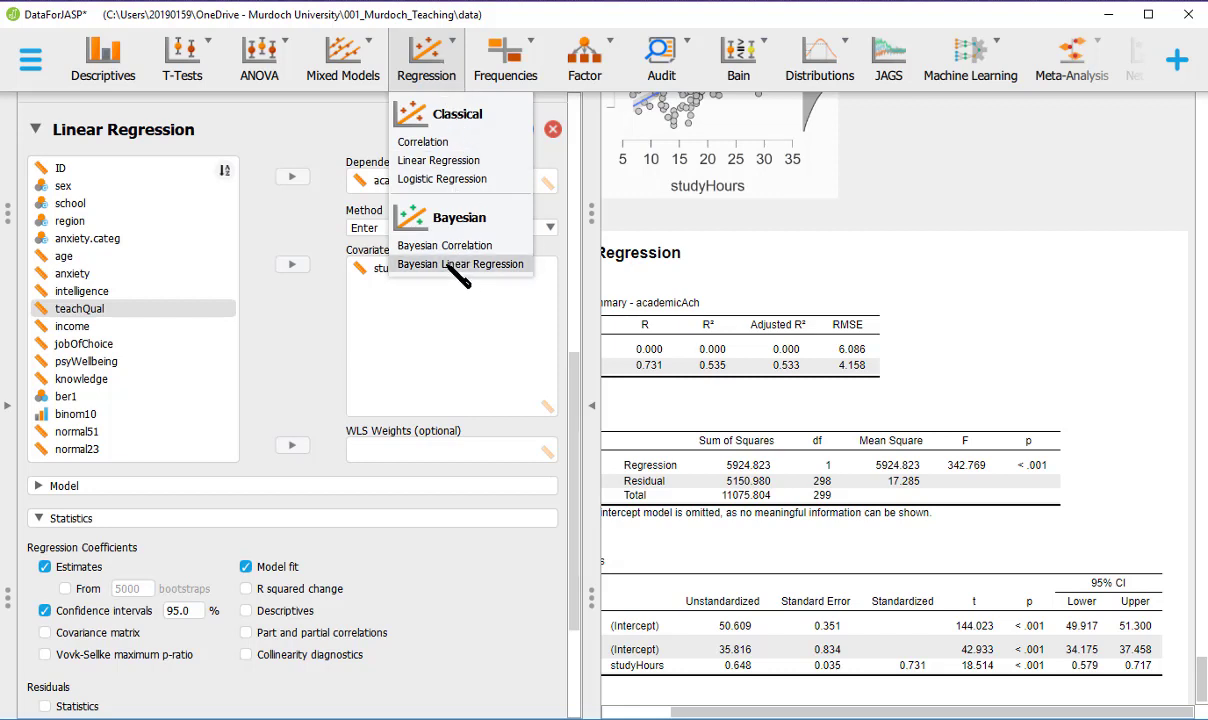
pyautogui.click(452, 266)
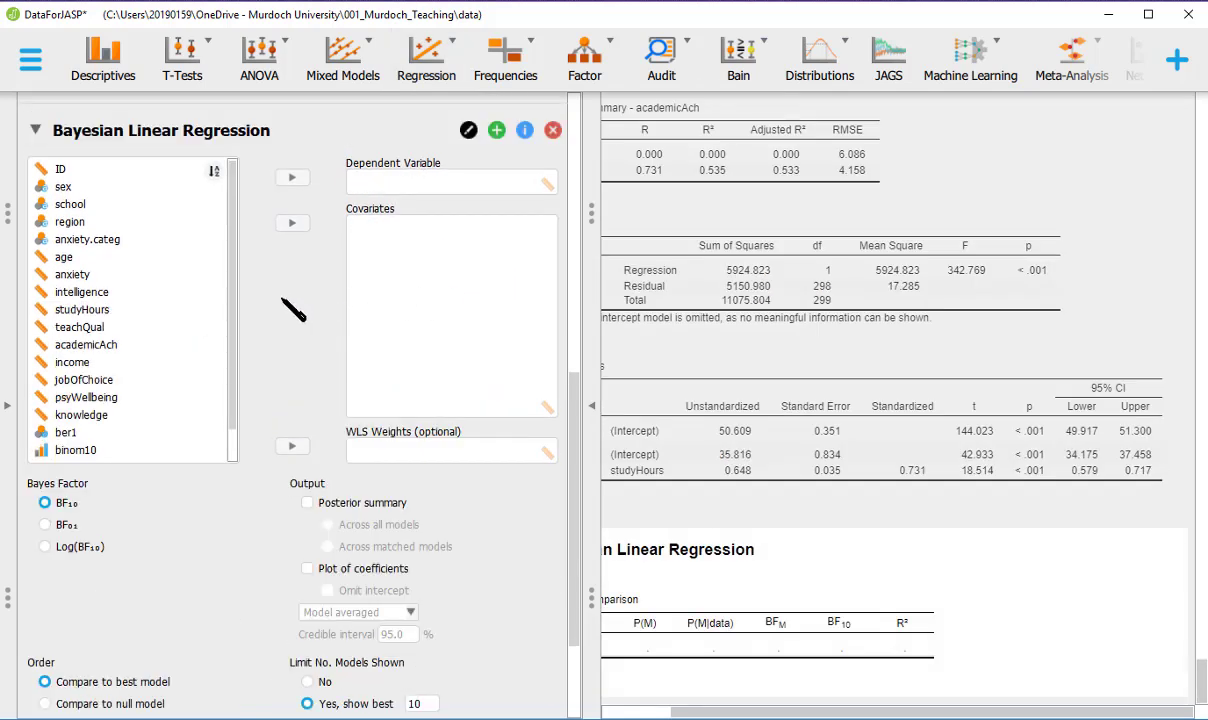
pyautogui.click(80, 344)
pyautogui.click(292, 177)
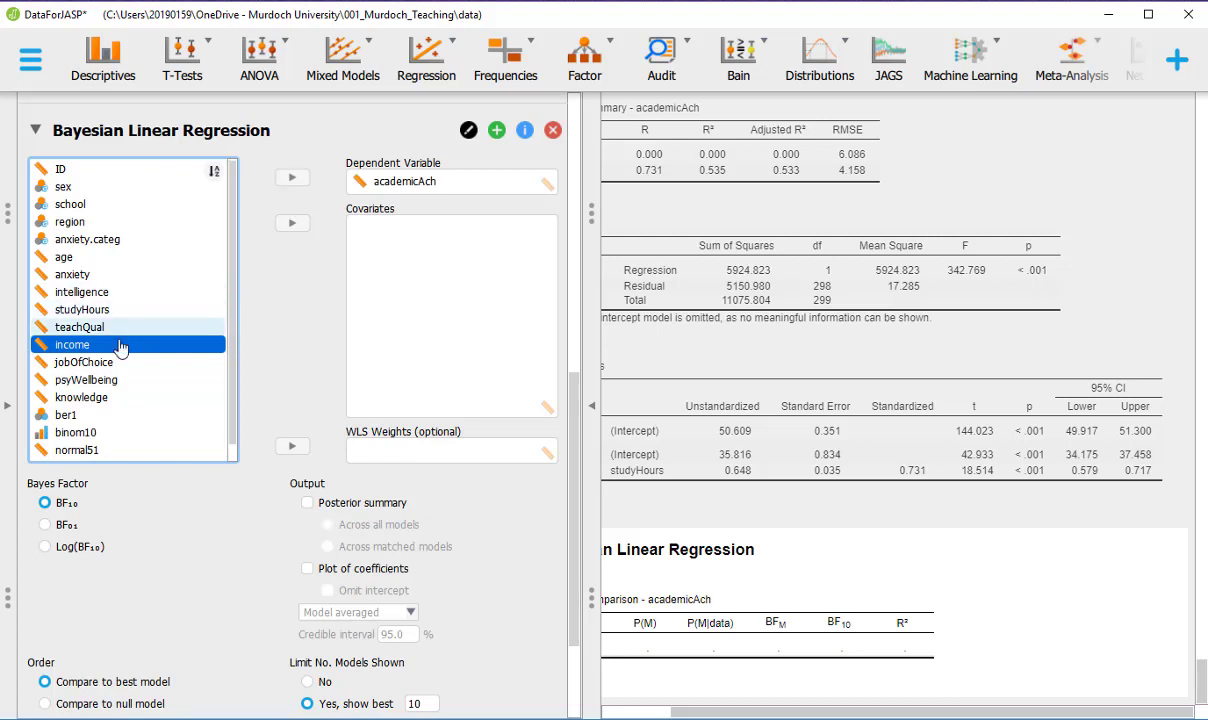
pyautogui.click(88, 311)
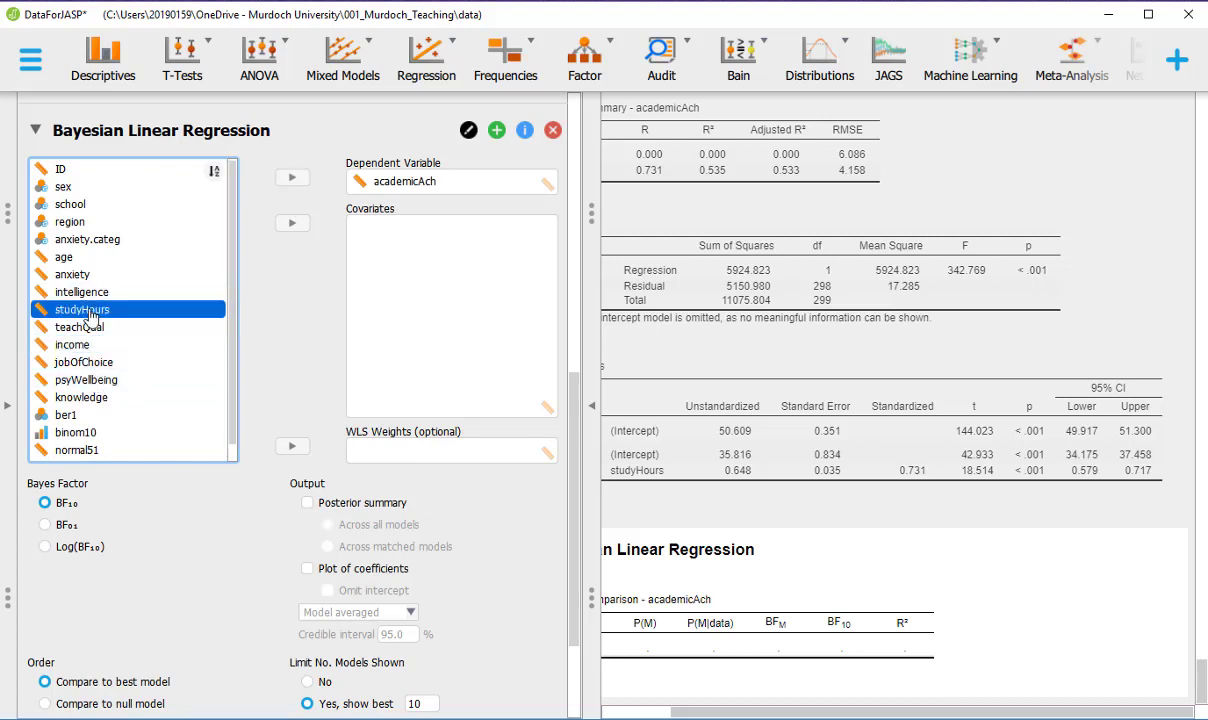
pyautogui.click(292, 223)
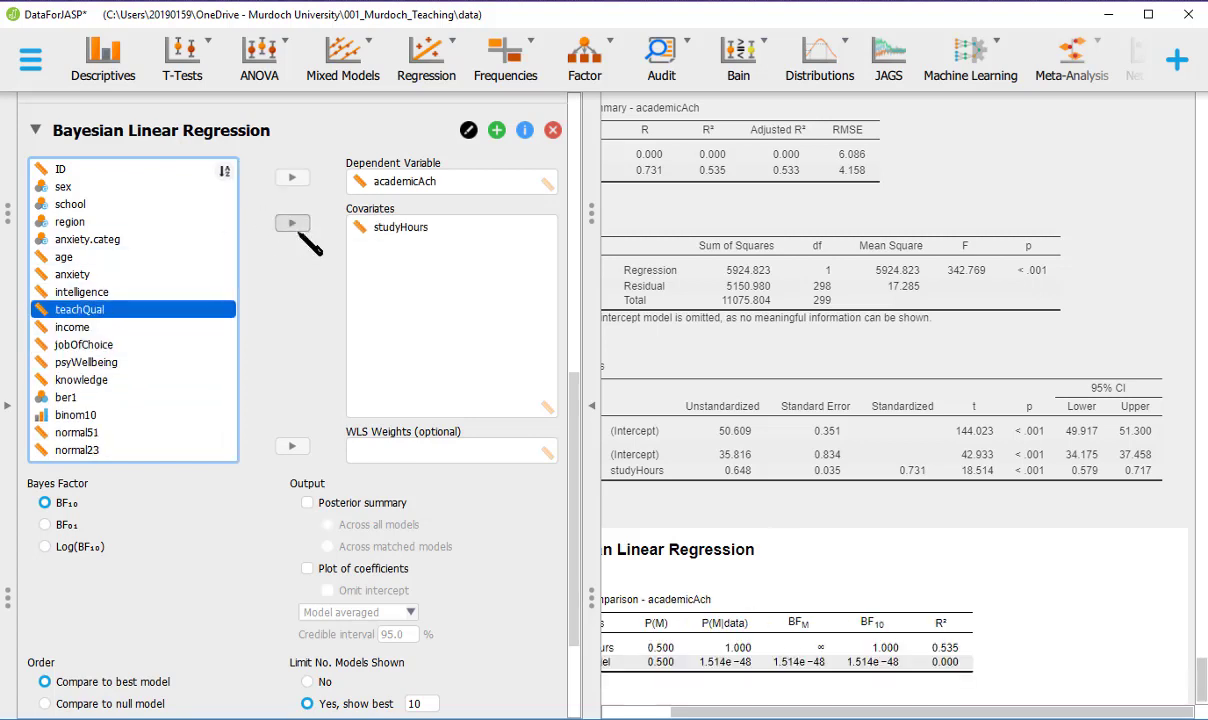
pyautogui.scroll(-3, 230, 545)
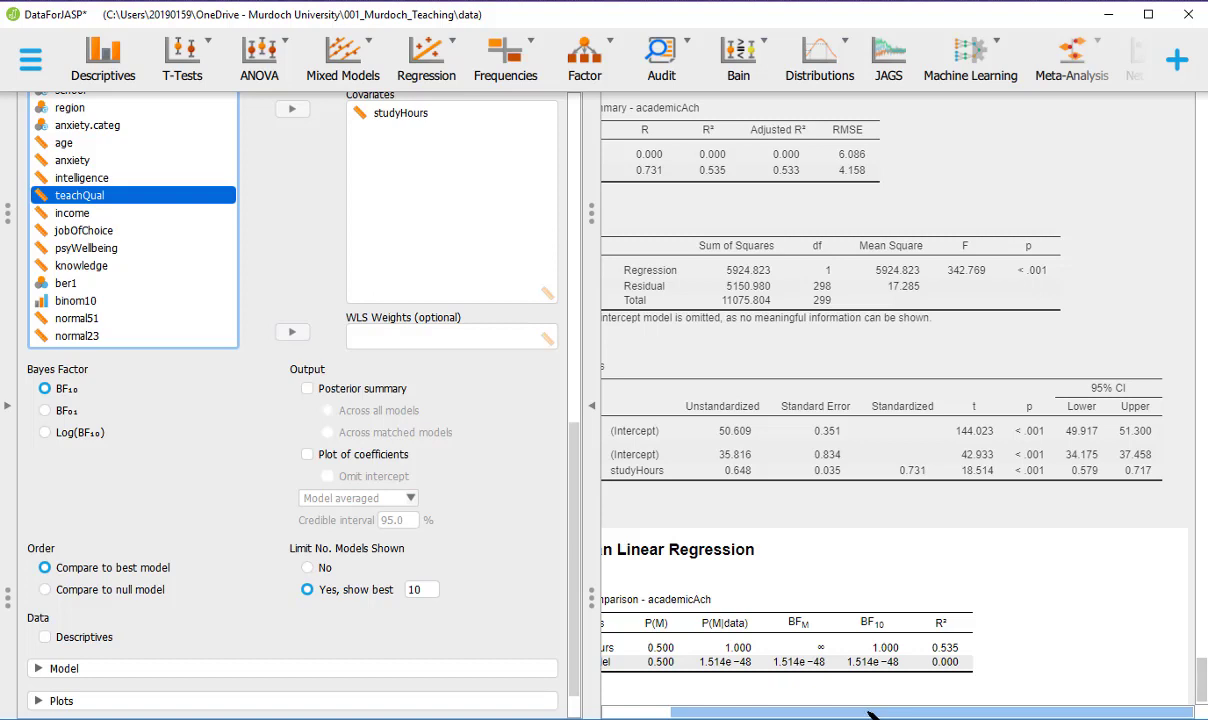
# Step: Set model order to compare against the null model, giving studyHours BF10 = 6.606e+47 and R² = 0.535
pyautogui.moveTo(870, 714); pyautogui.dragTo(714, 711)
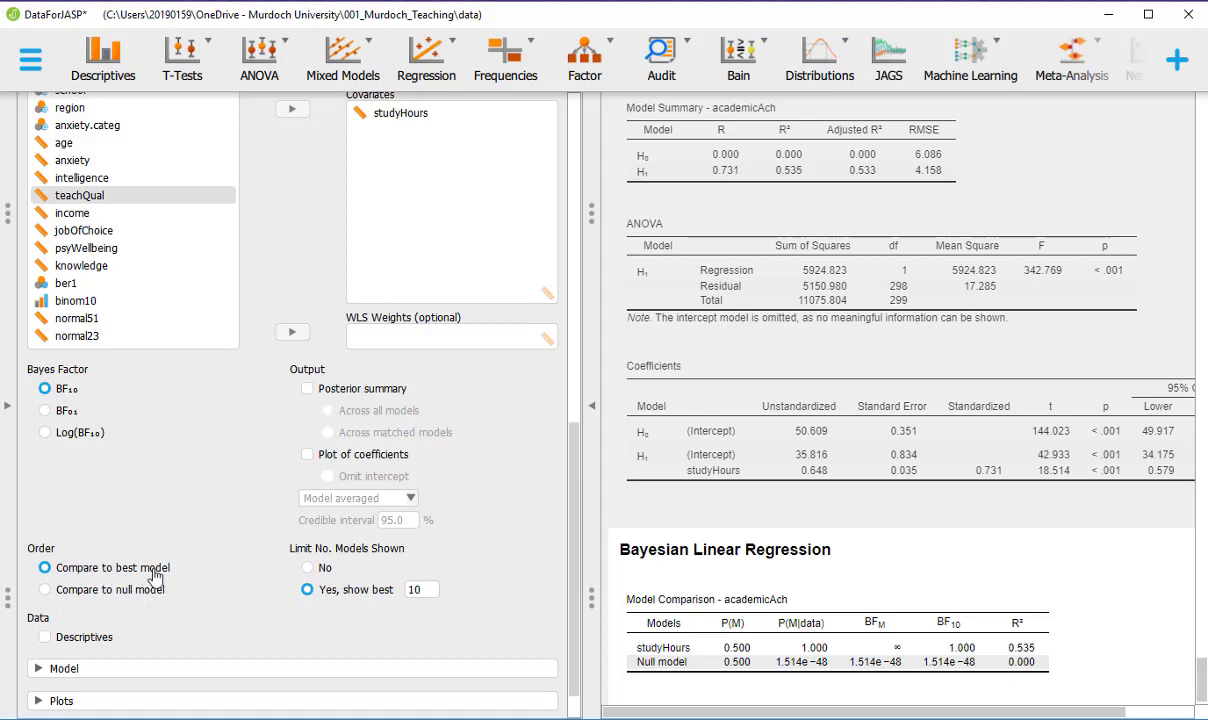
pyautogui.click(43, 592)
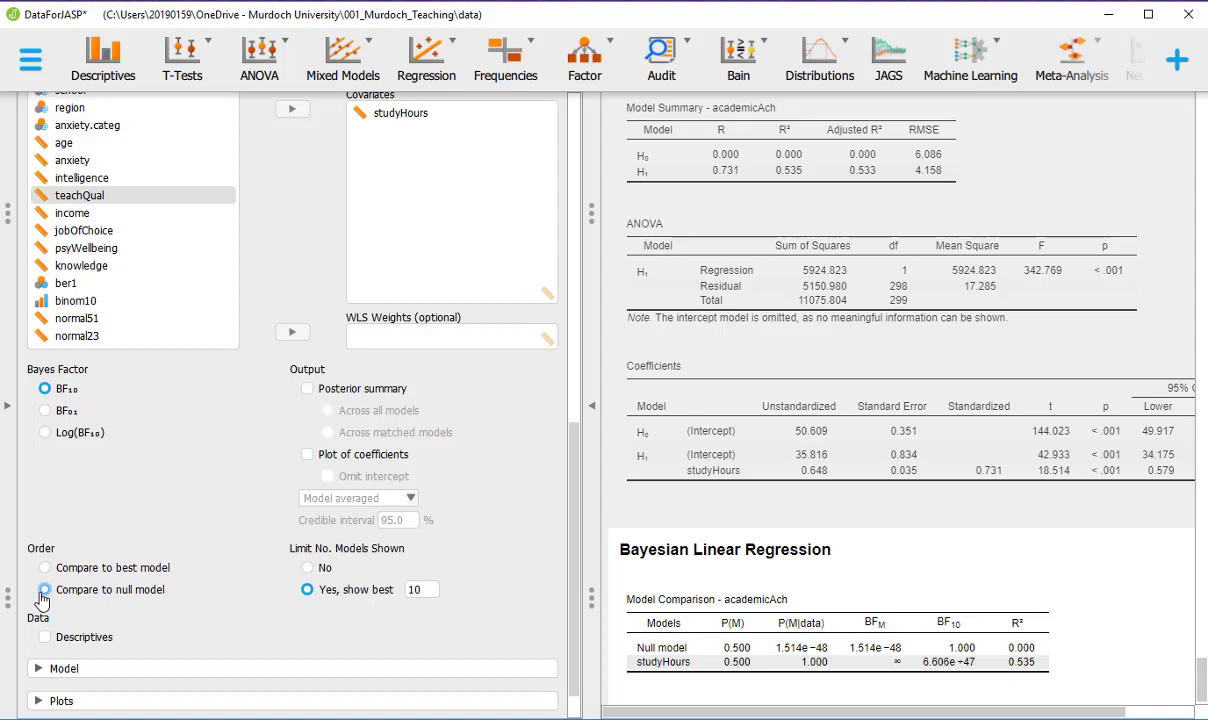
pyautogui.scroll(-1, 975, 566)
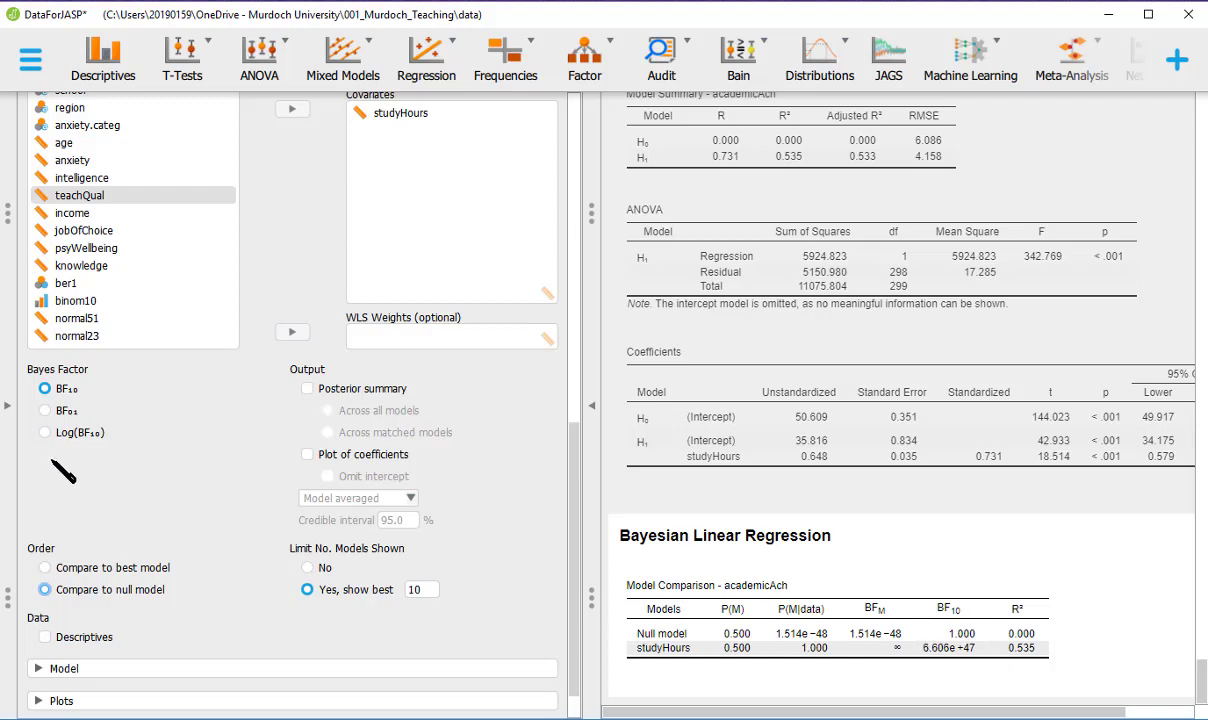
# Step: Switch the Bayes factor to BF01, giving the studyHours model 1.514e-48
pyautogui.click(45, 410)
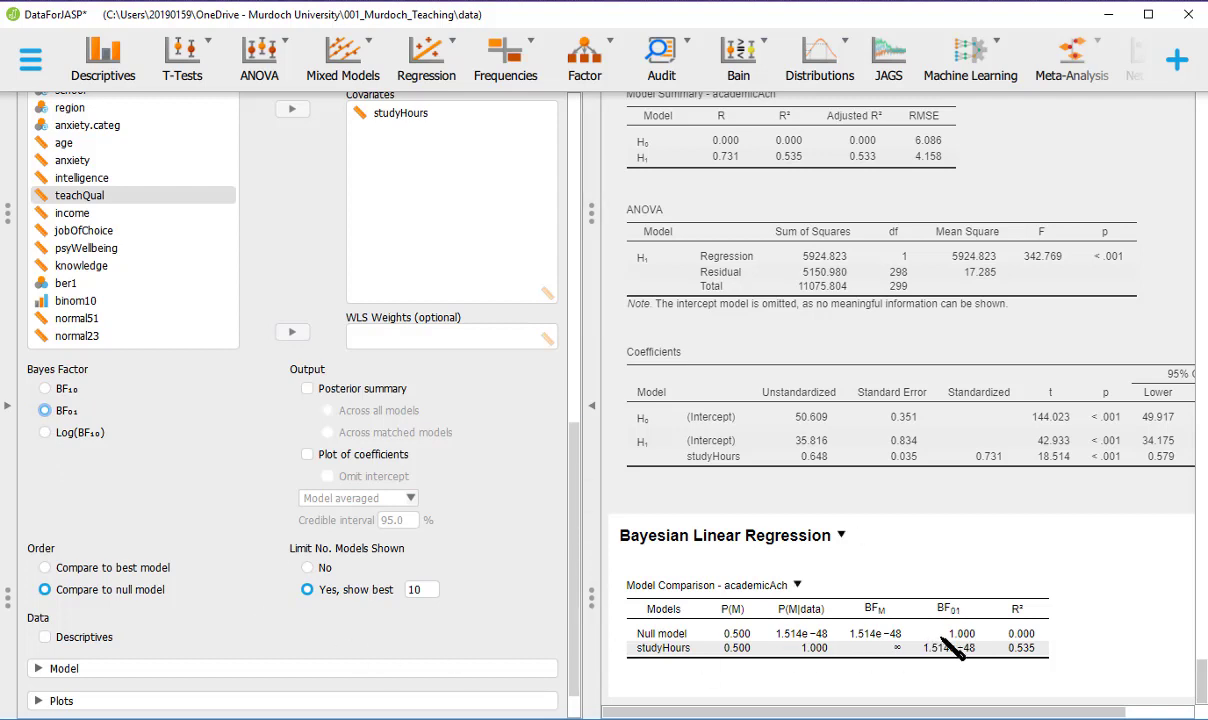